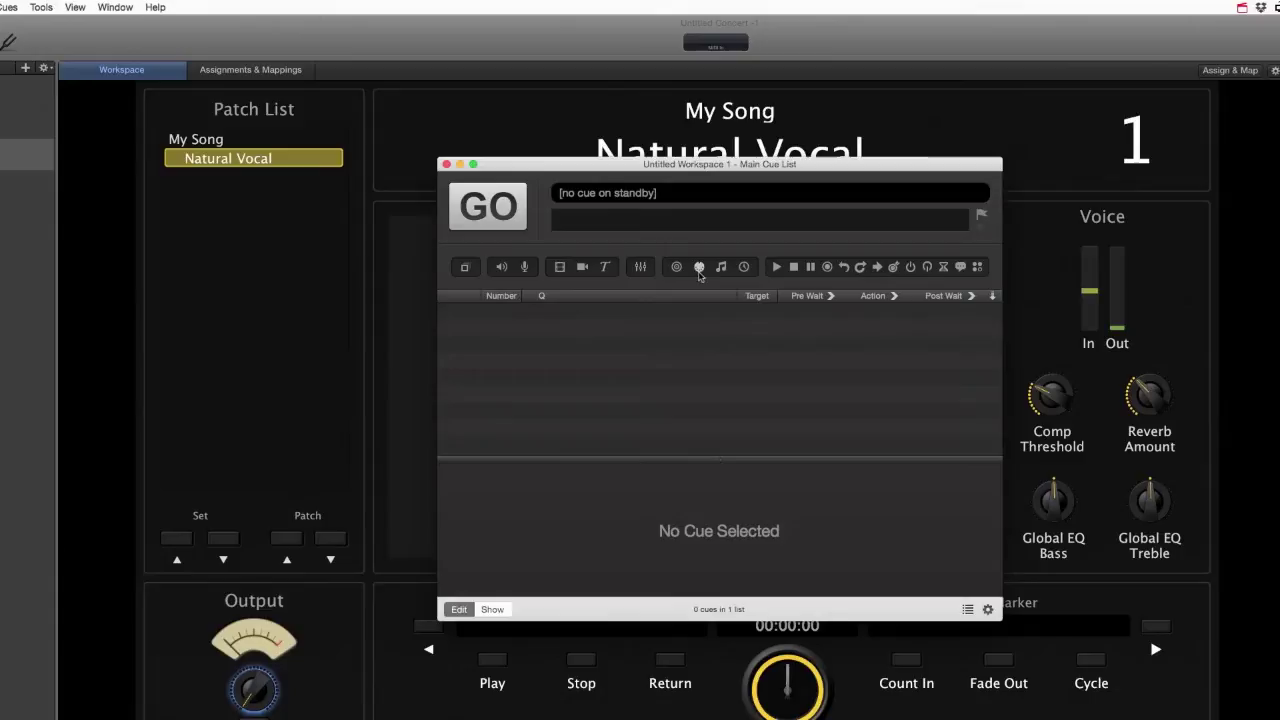
# Add a MIDI Note On cue (channel 1, note 60, velocity 64) to the empty cue list and show its Settings
pyautogui.moveTo(699, 266); pyautogui.dragTo(647, 349)
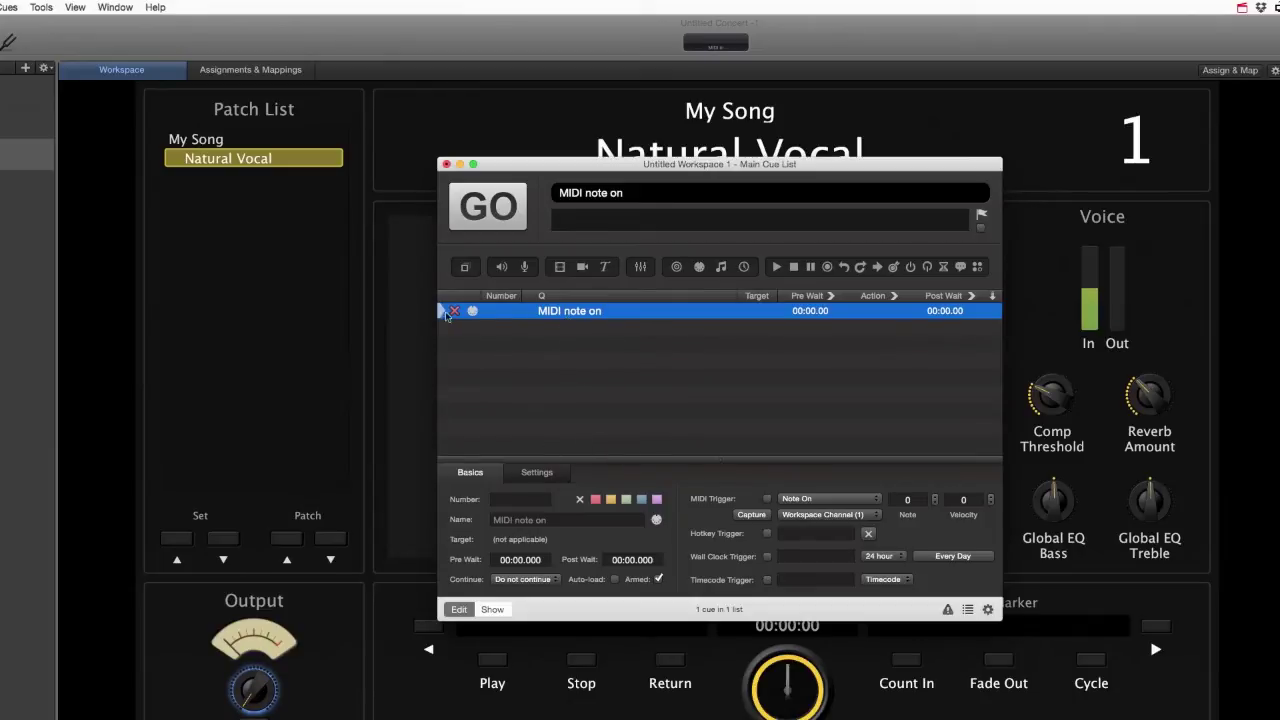
pyautogui.click(537, 472)
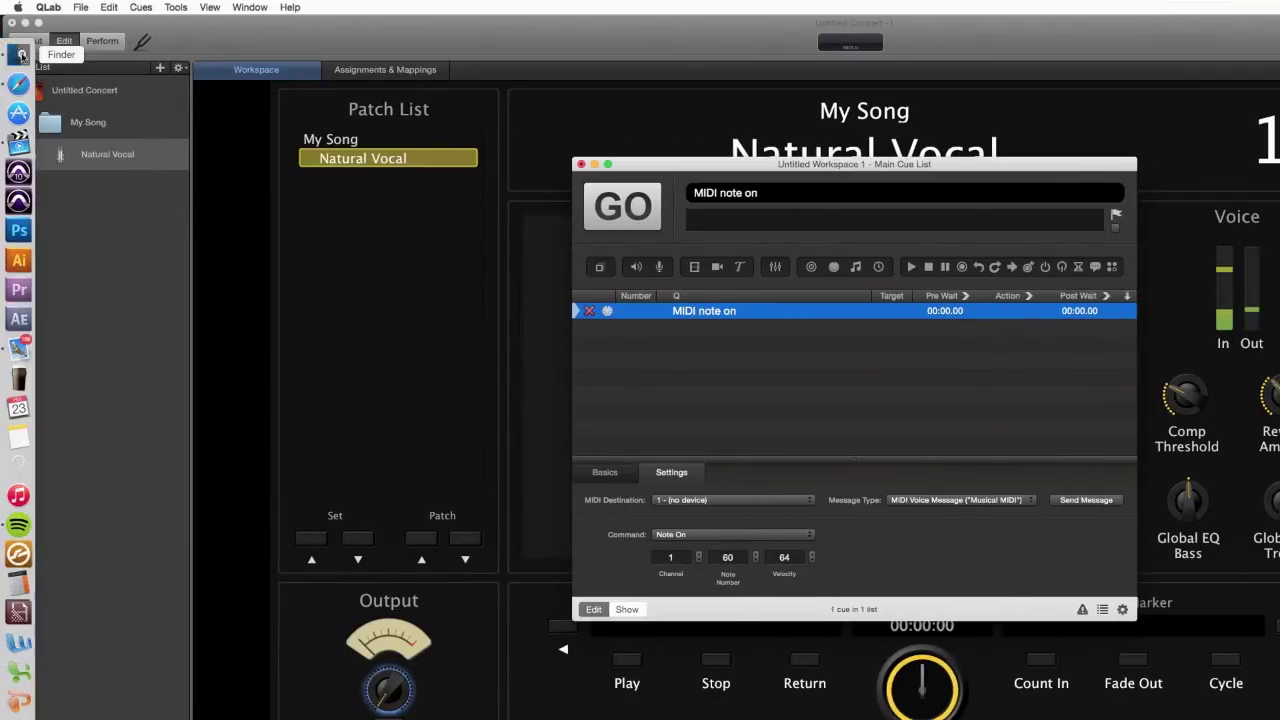
# Find and select Audio MIDI Setup in Finder's Applications > Utilities folder
pyautogui.click(21, 55)
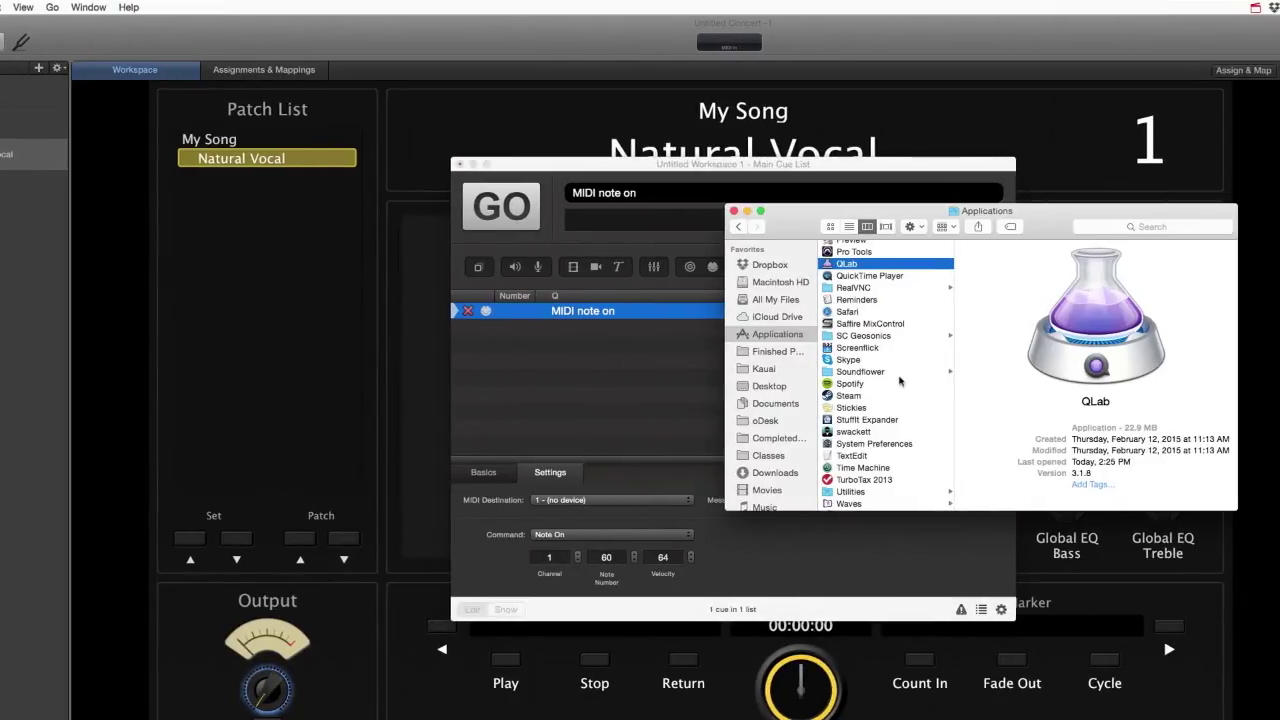
pyautogui.scroll(-1, 895, 380)
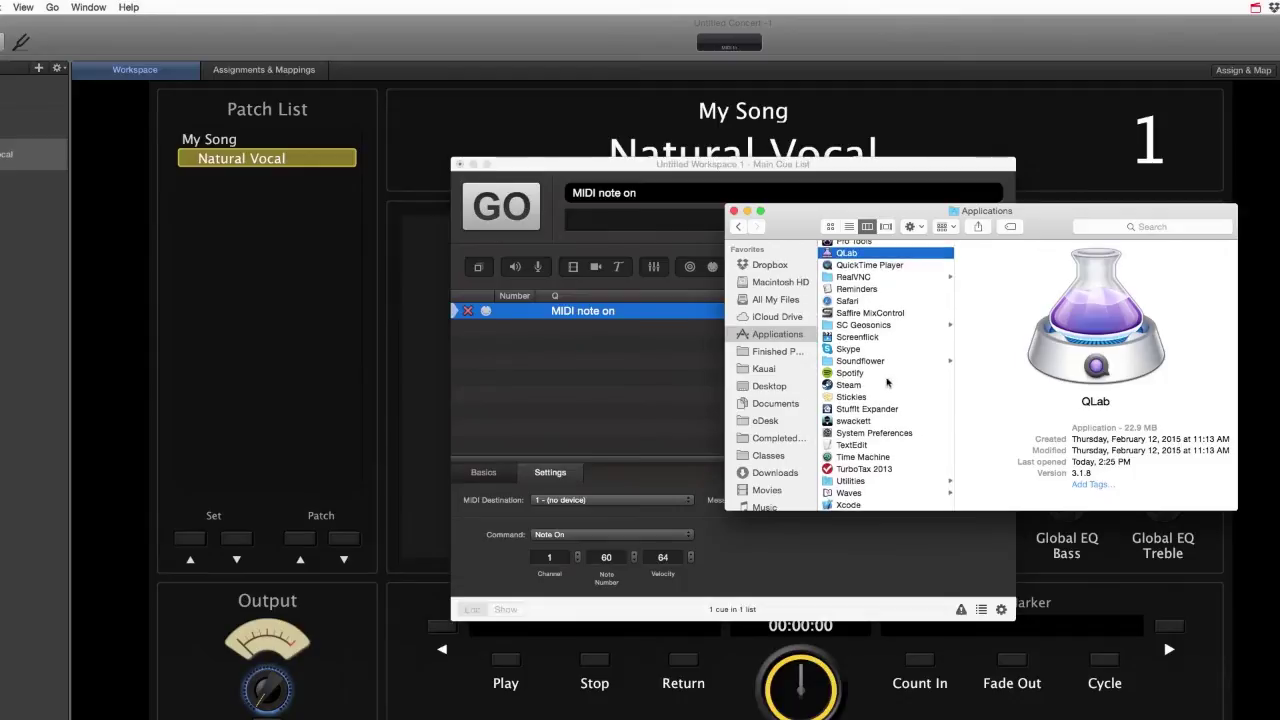
pyautogui.click(851, 482)
pyautogui.click(998, 331)
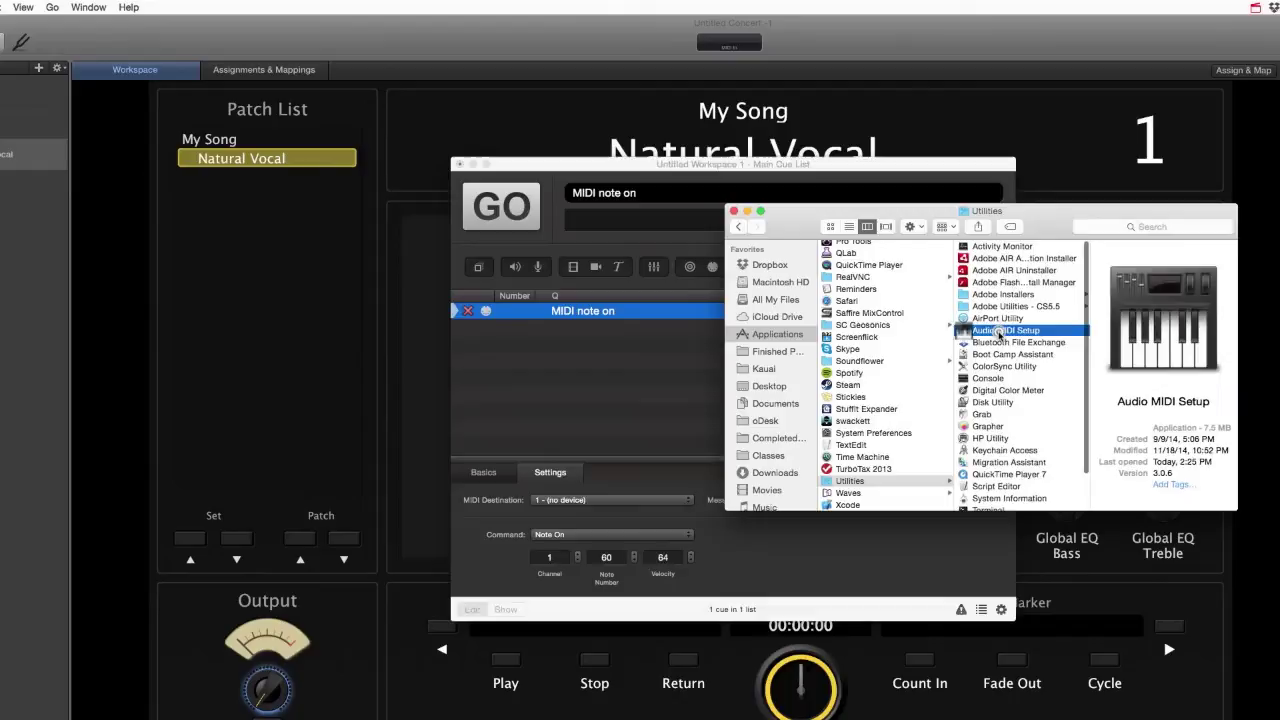
# Launch Audio MIDI Setup, then open and close the Audio Devices window from the Window menu
pyautogui.doubleClick(998, 331)
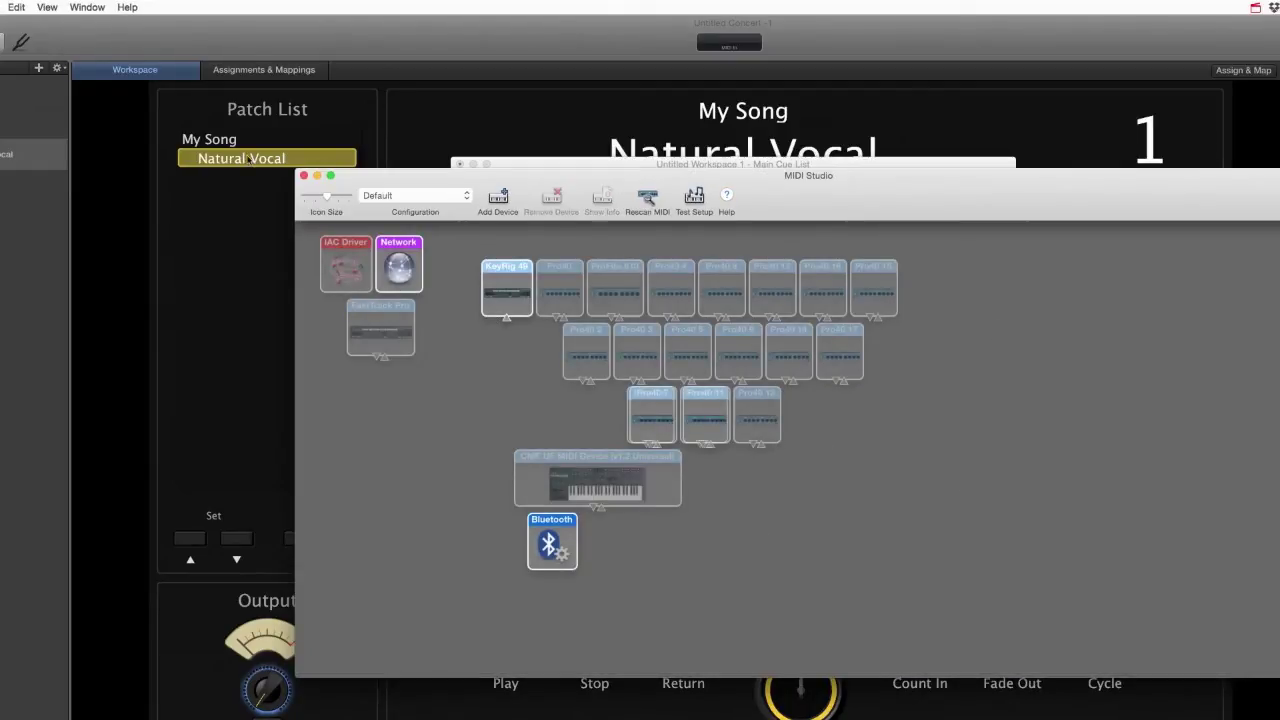
pyautogui.click(88, 7)
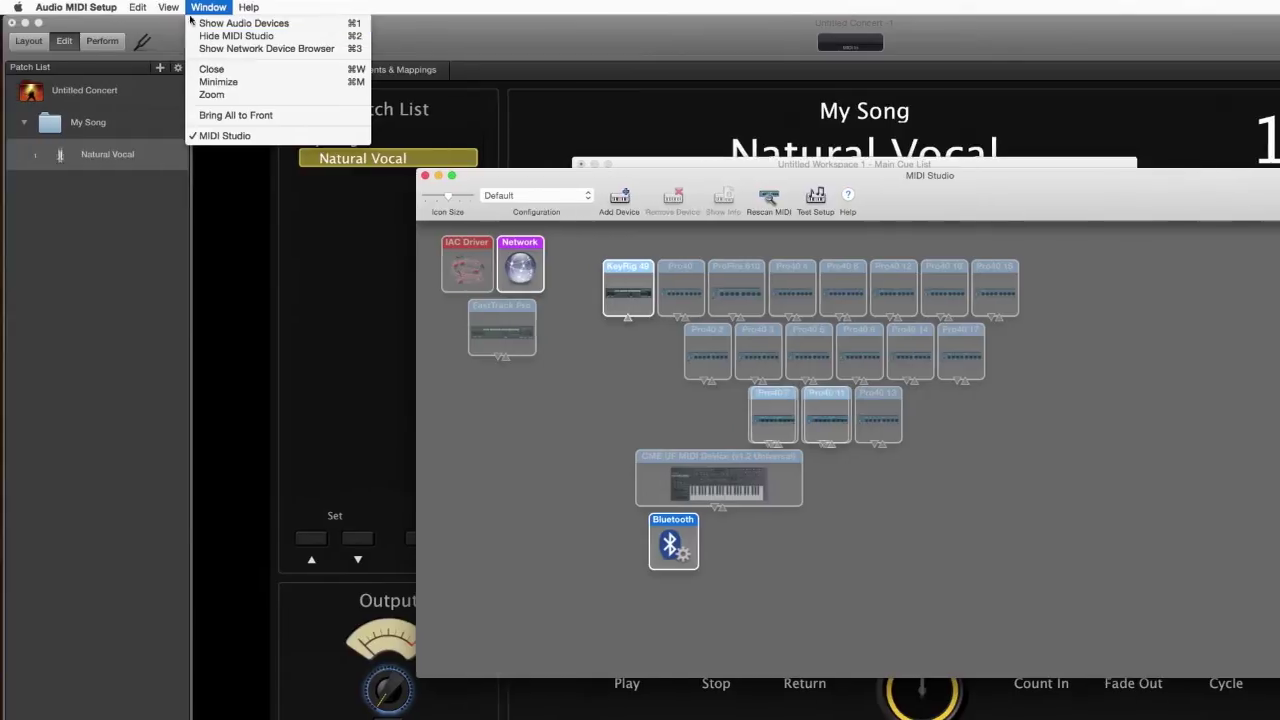
pyautogui.click(249, 23)
pyautogui.moveTo(308, 289); pyautogui.dragTo(806, 241)
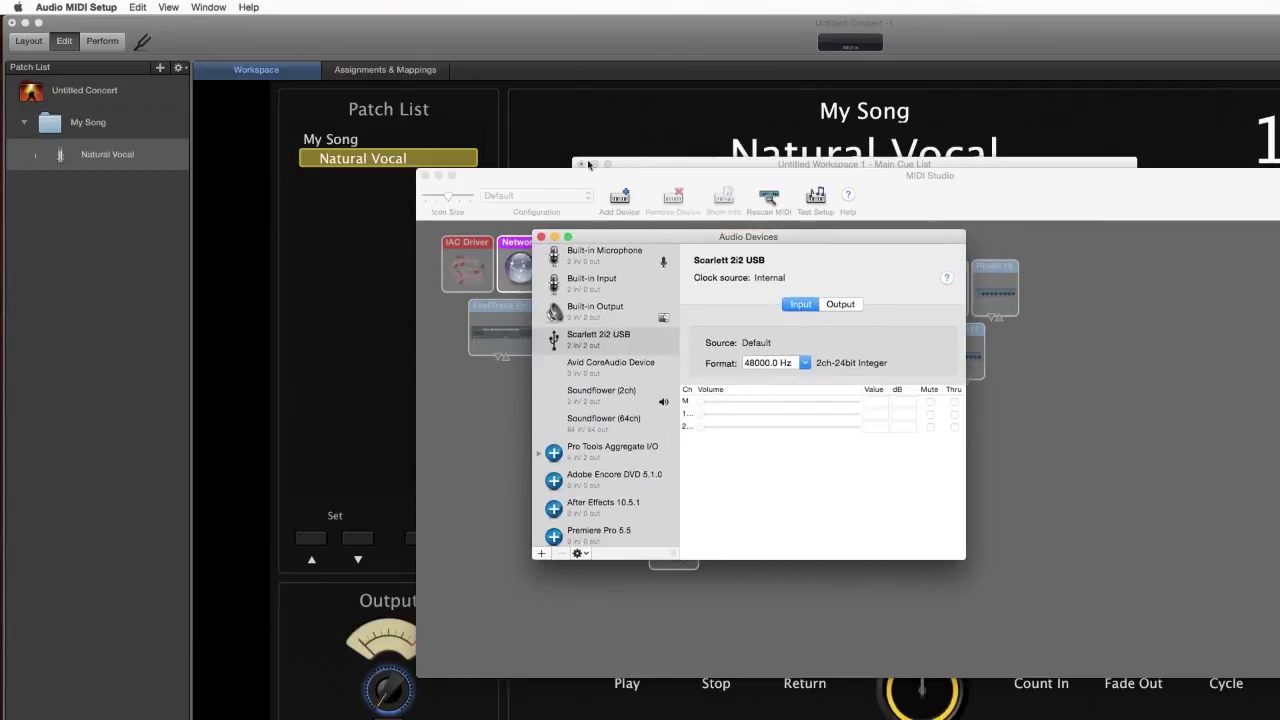
pyautogui.click(540, 237)
# Return to the MIDI Studio map, briefly selecting and deselecting the Pro40 devices
pyautogui.click(218, 7)
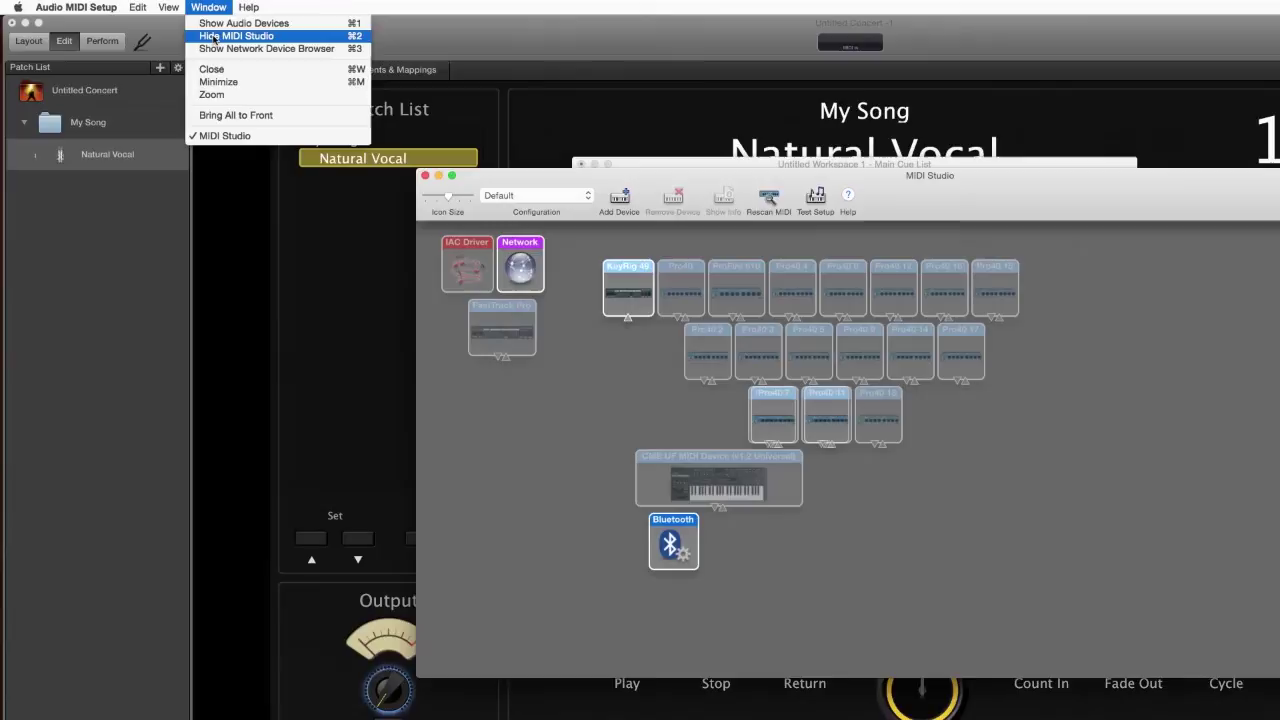
pyautogui.click(605, 420)
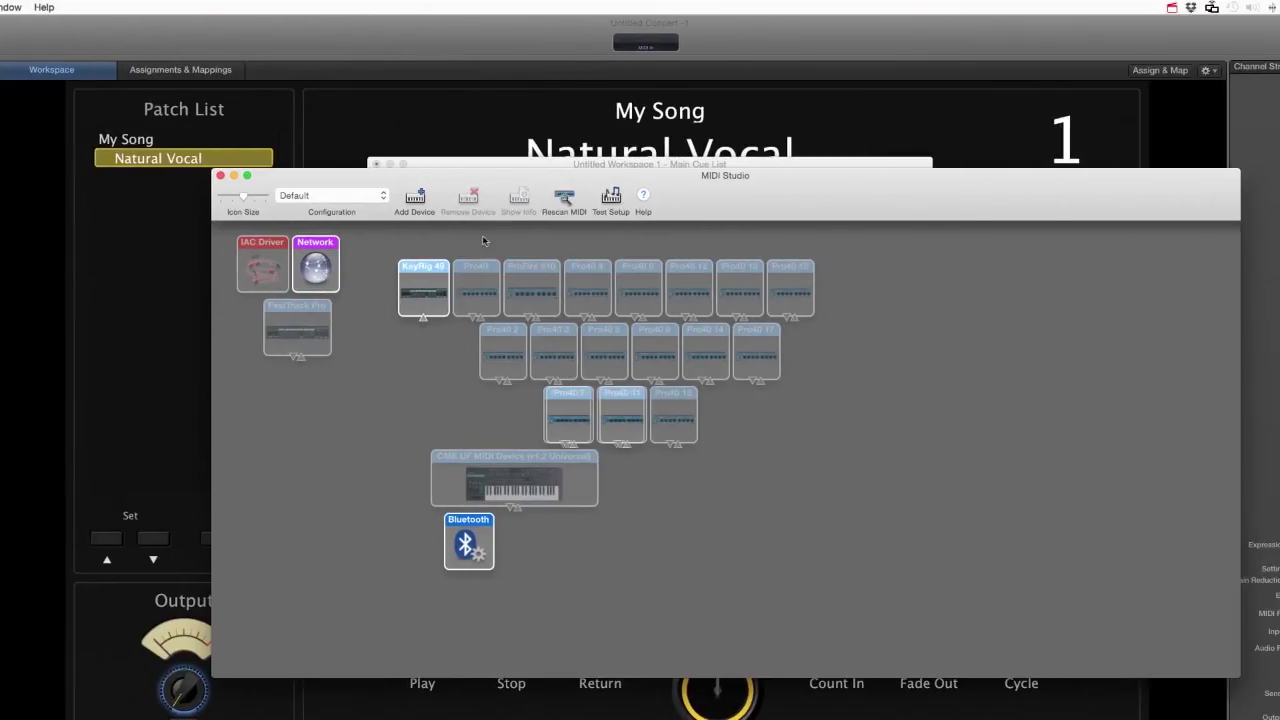
pyautogui.moveTo(837, 244); pyautogui.dragTo(480, 428)
pyautogui.click(440, 410)
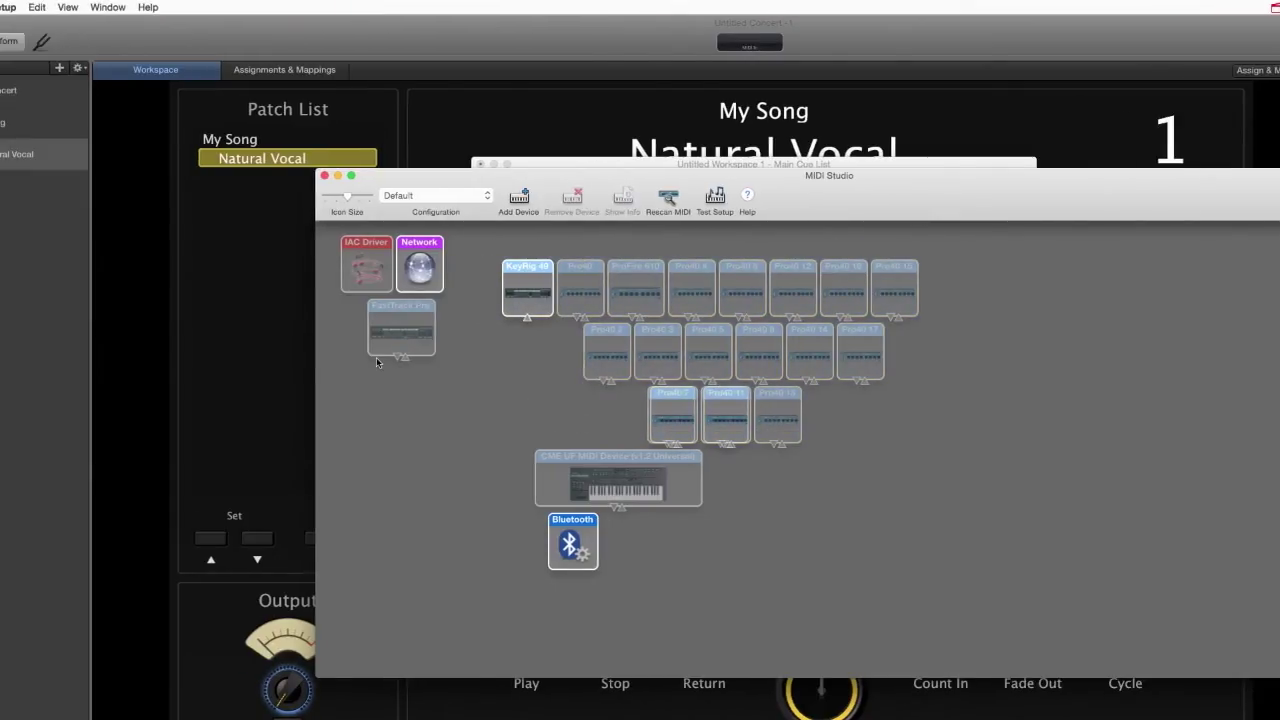
# Open the IAC Driver properties and remove the IAC Bus 2 and IAC Bus 3 ports
pyautogui.doubleClick(372, 264)
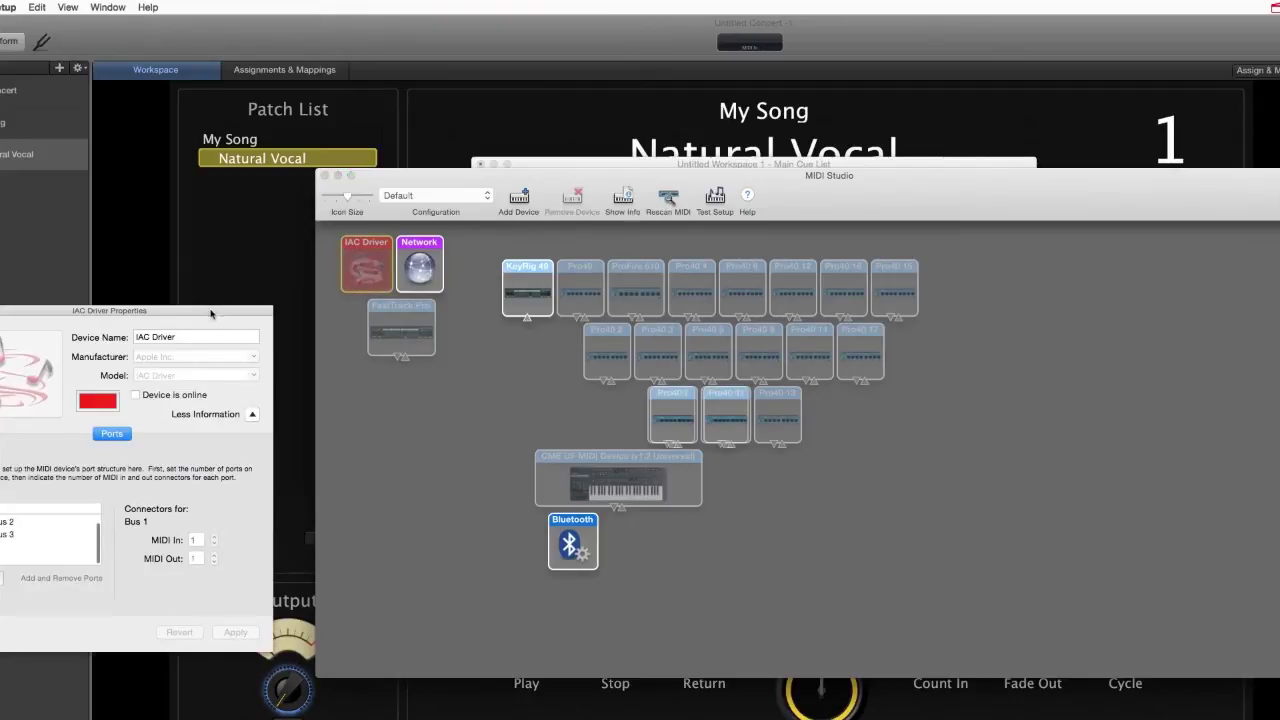
pyautogui.moveTo(210, 314); pyautogui.dragTo(929, 244)
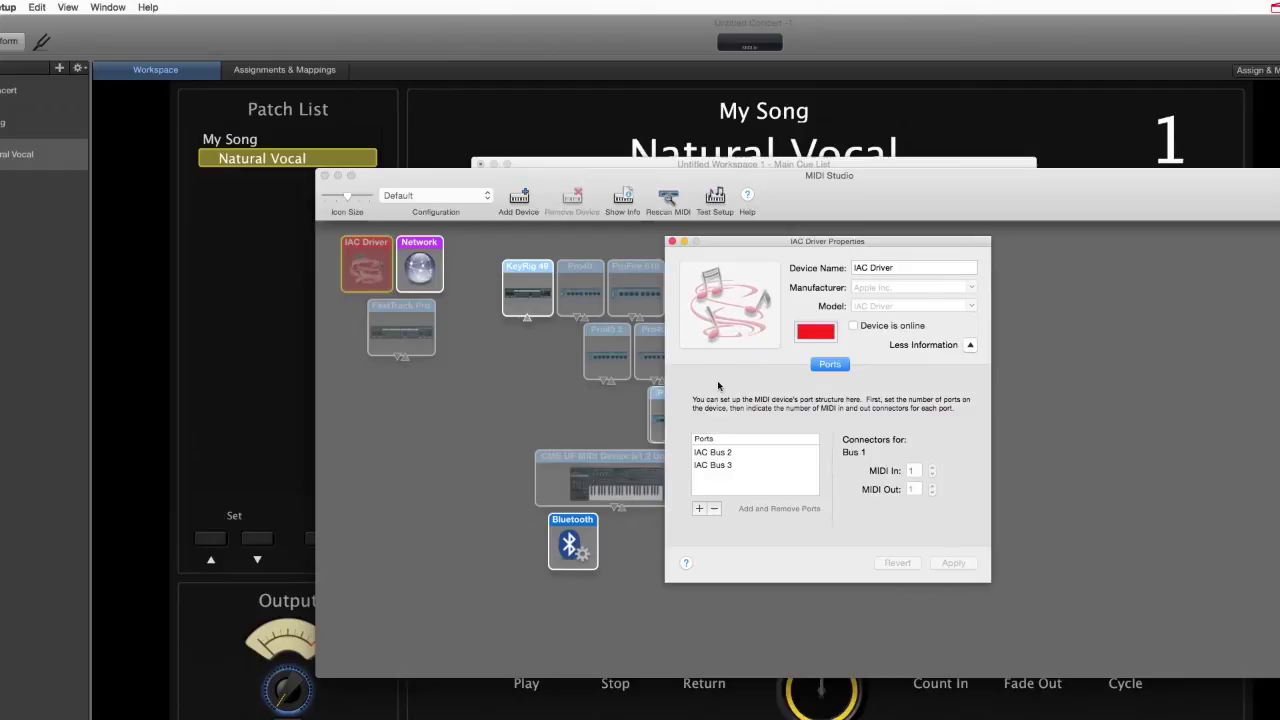
pyautogui.click(711, 453)
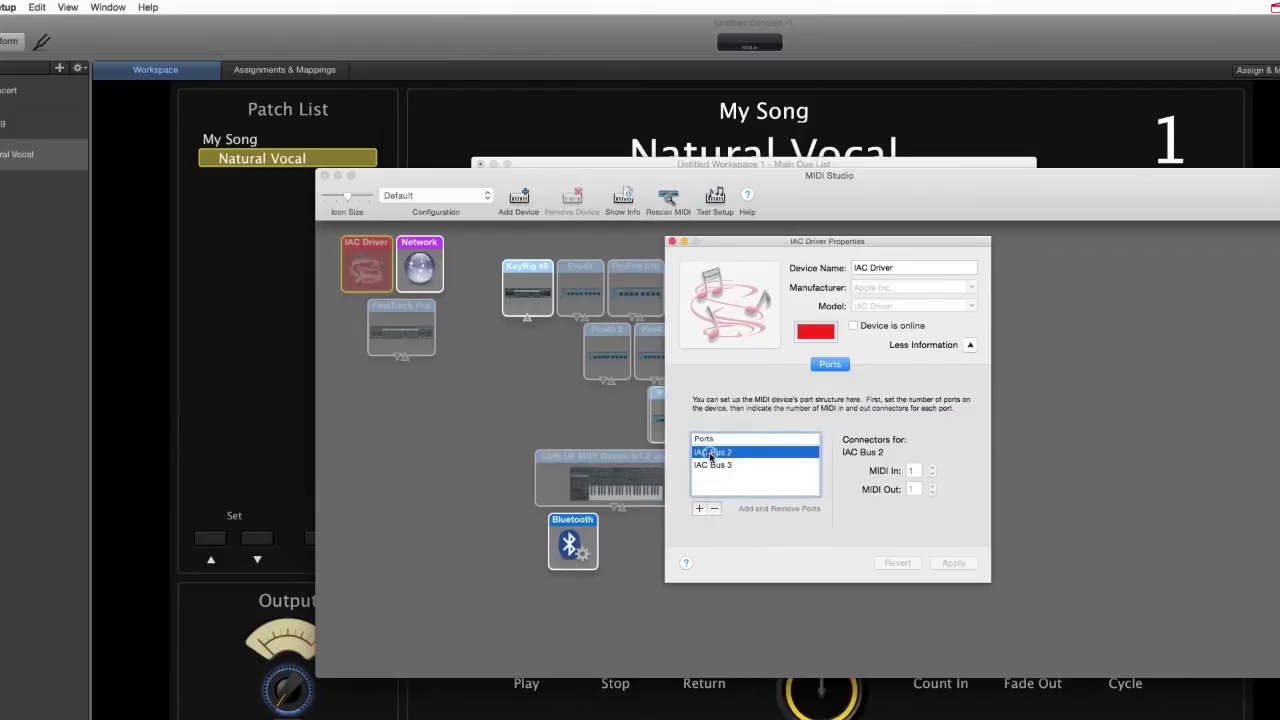
pyautogui.click(713, 508)
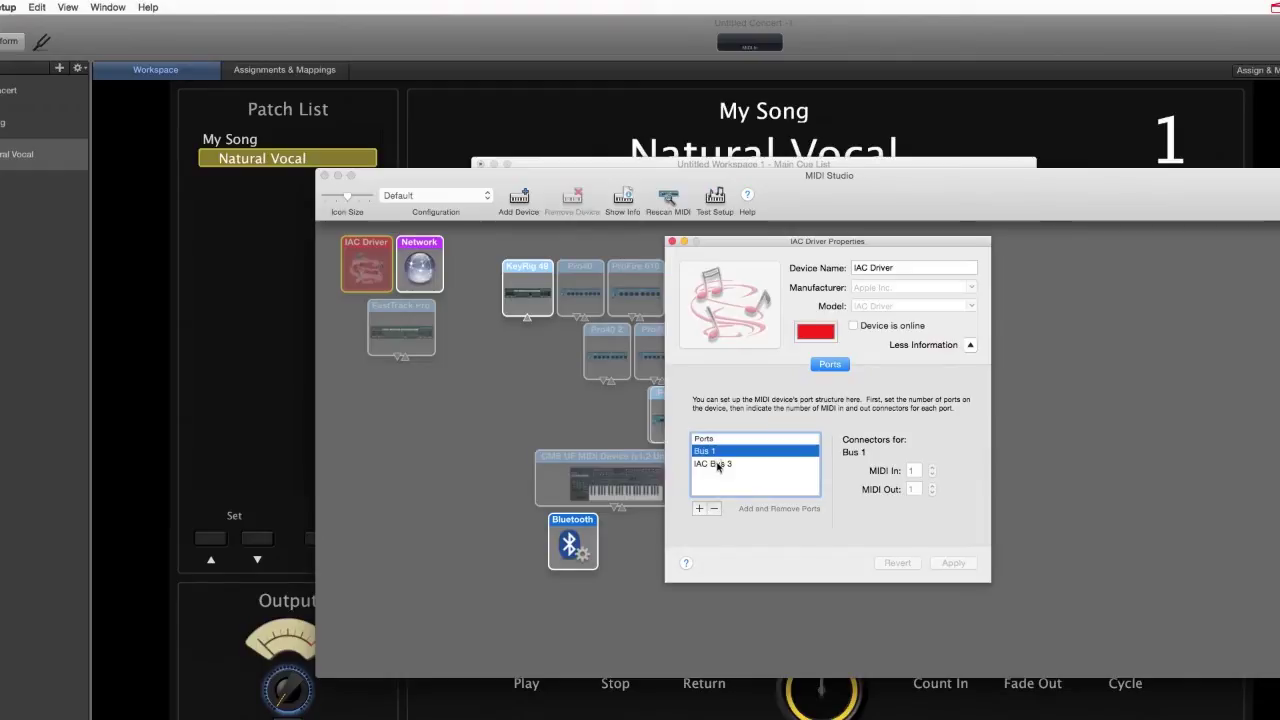
pyautogui.click(717, 466)
pyautogui.click(713, 508)
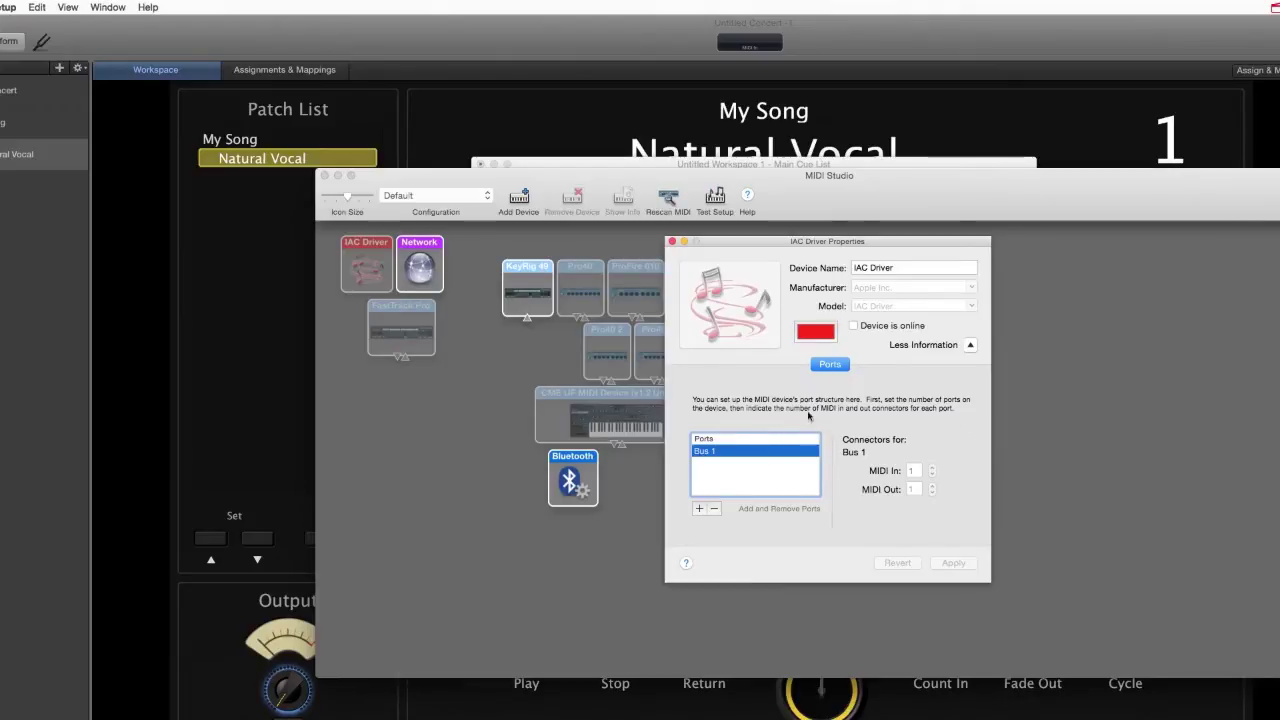
# Tick Device is online for the IAC Driver and close its properties
pyautogui.moveTo(797, 244); pyautogui.dragTo(749, 225)
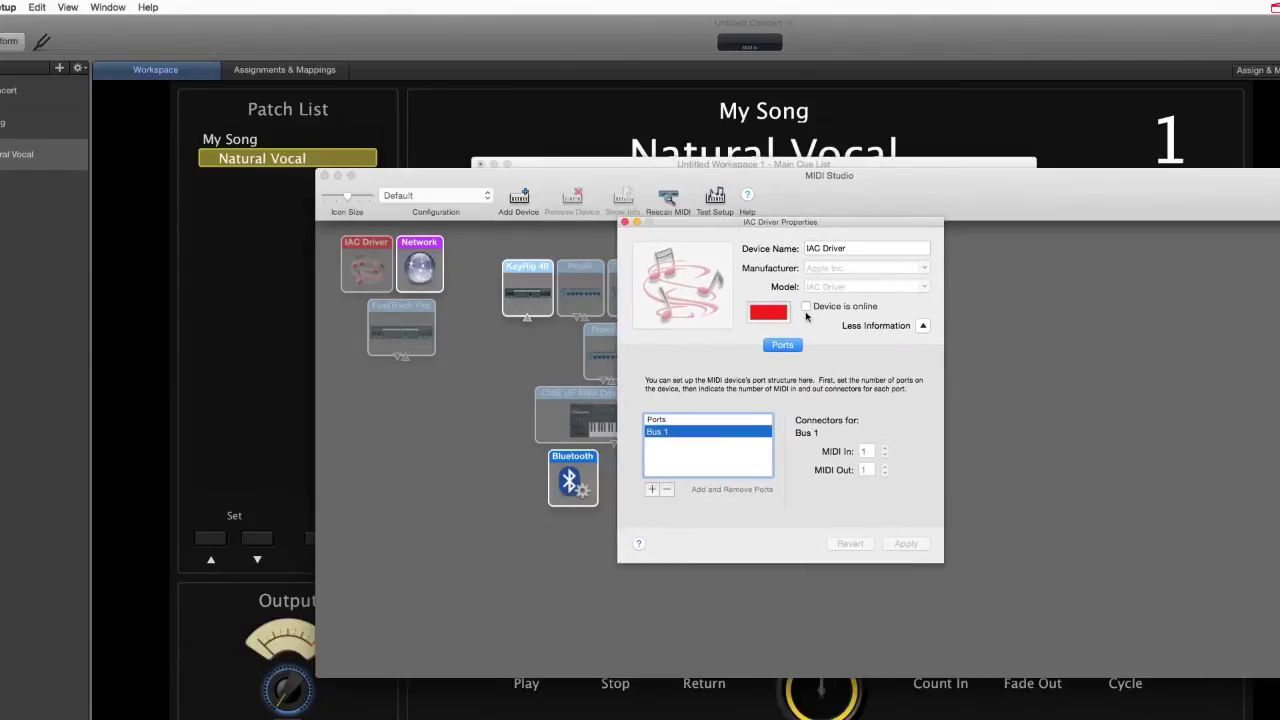
pyautogui.click(806, 307)
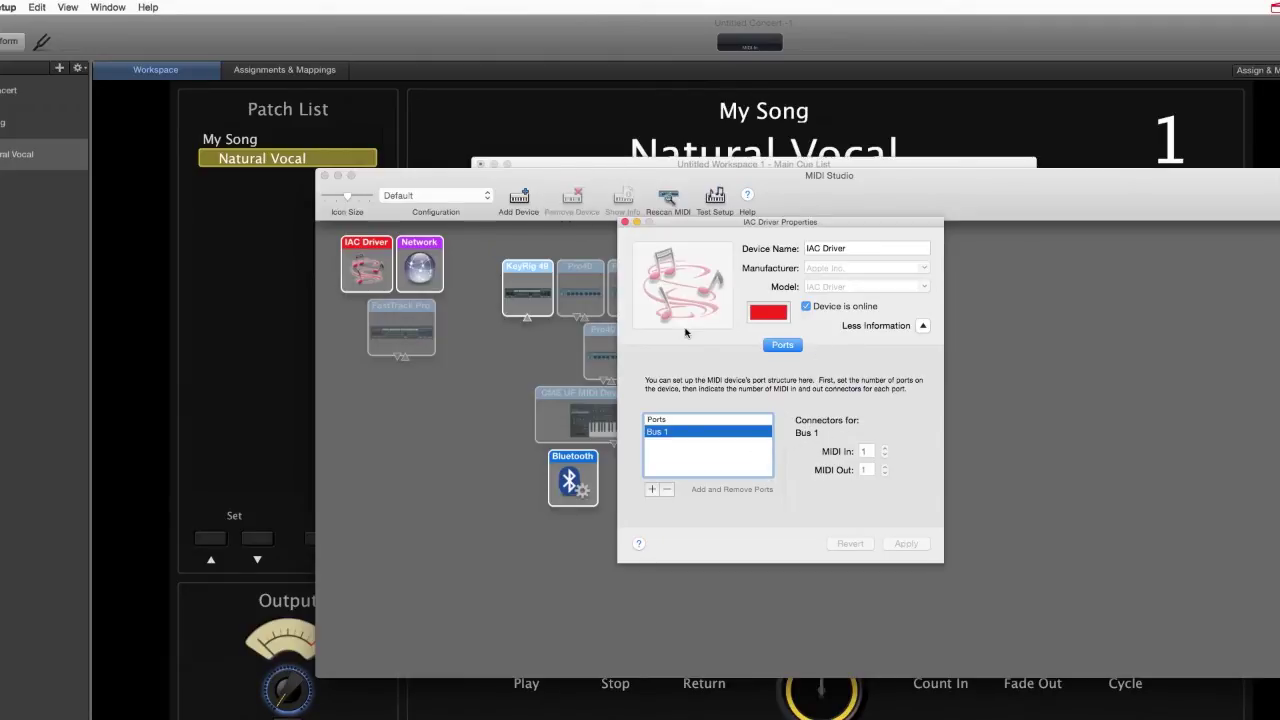
pyautogui.click(624, 222)
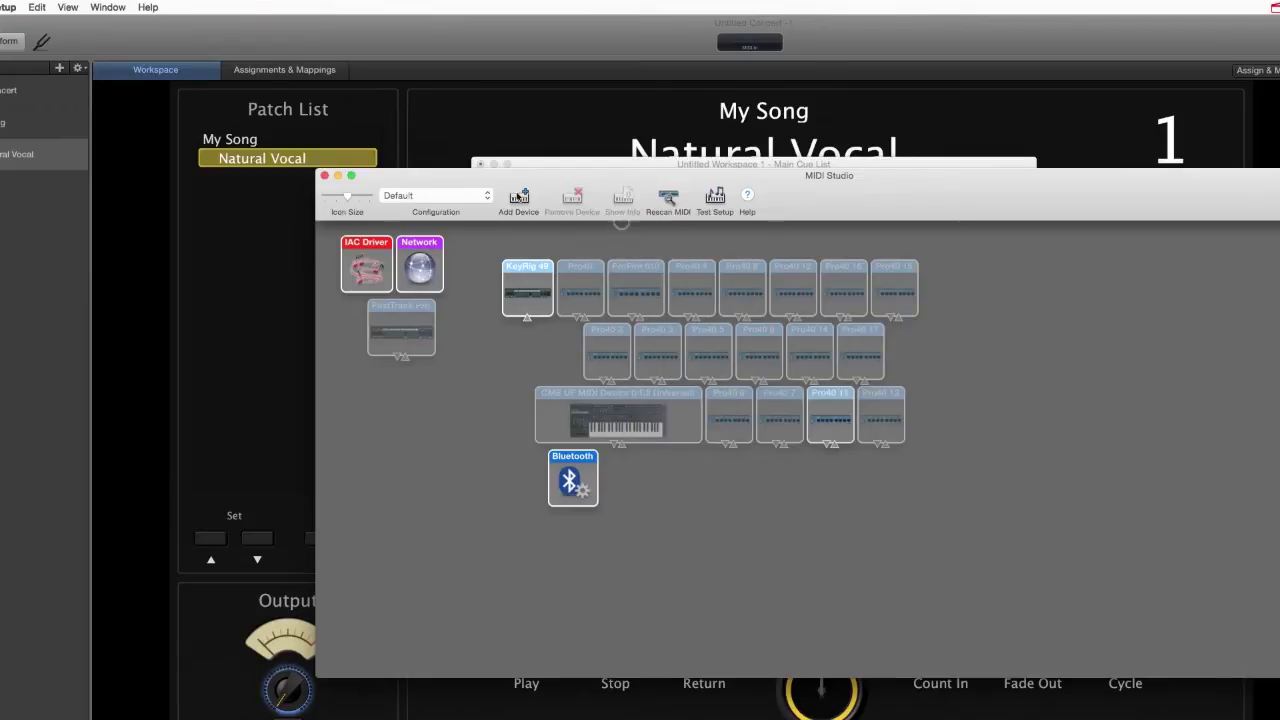
pyautogui.click(75, 7)
# Quit Audio MIDI Setup and set the QLab cue to a MIDI Voice Message Program Change
pyautogui.click(105, 133)
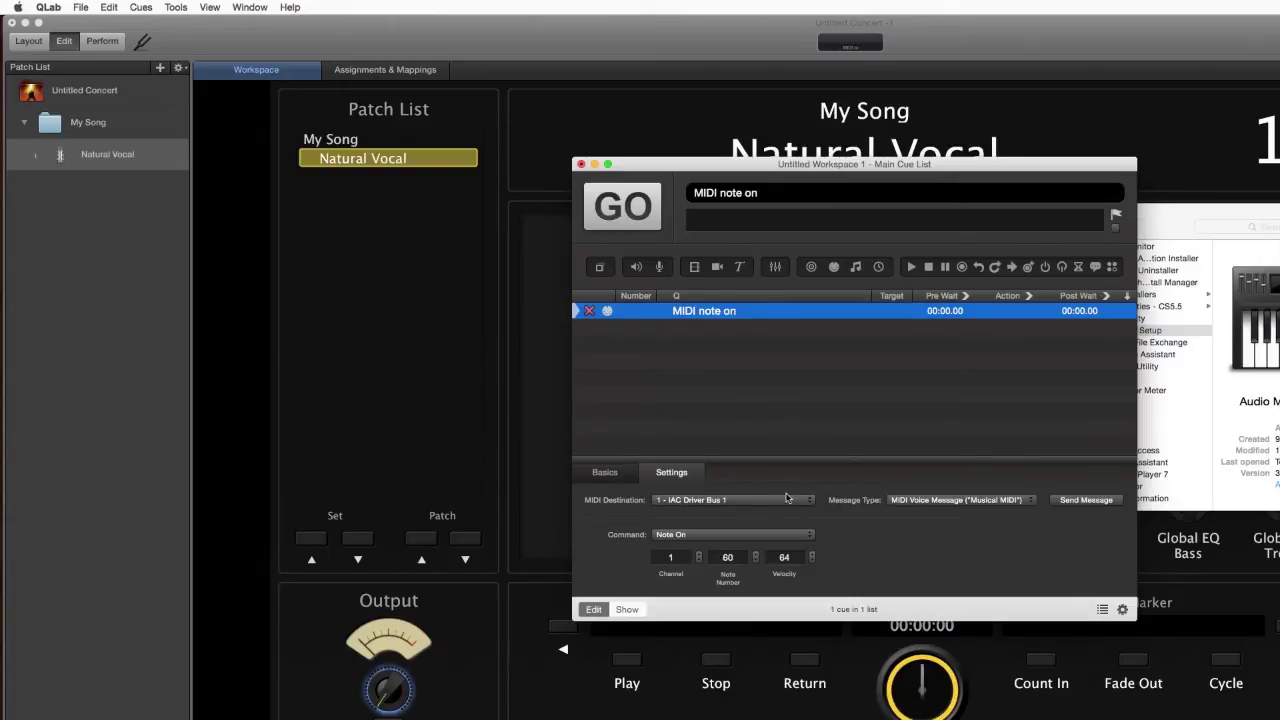
pyautogui.click(903, 502)
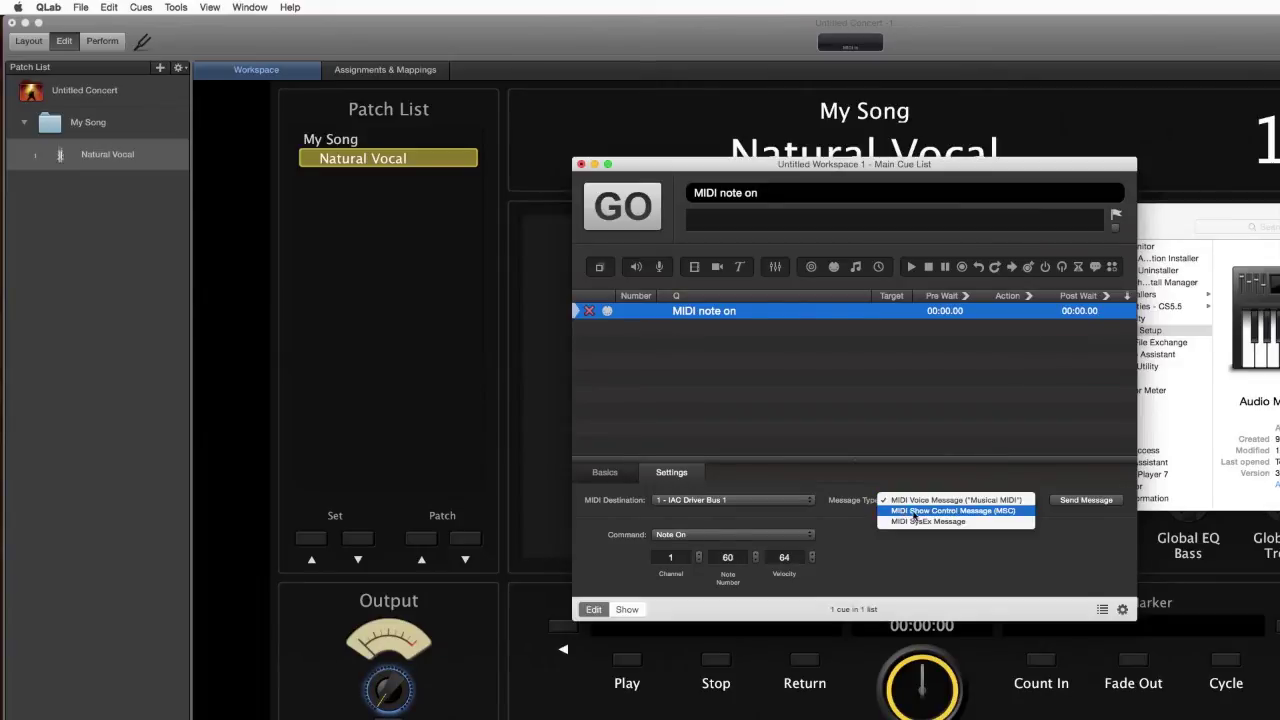
pyautogui.click(906, 499)
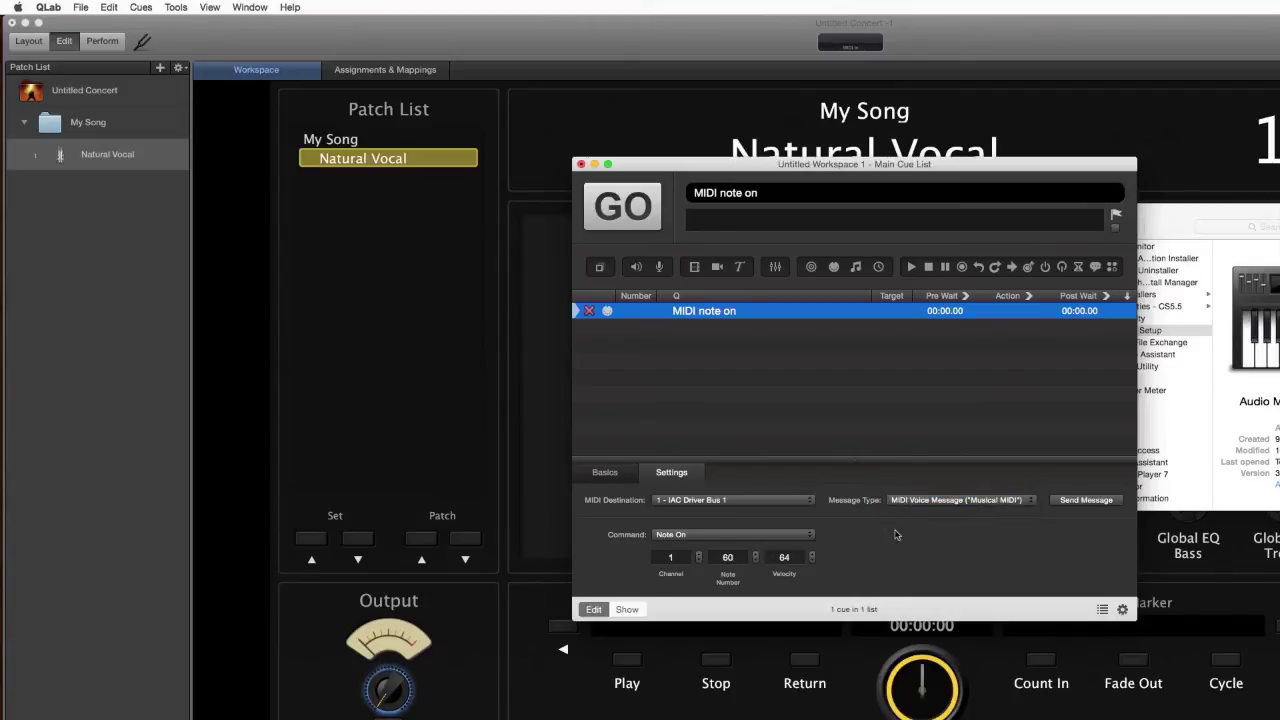
pyautogui.click(751, 534)
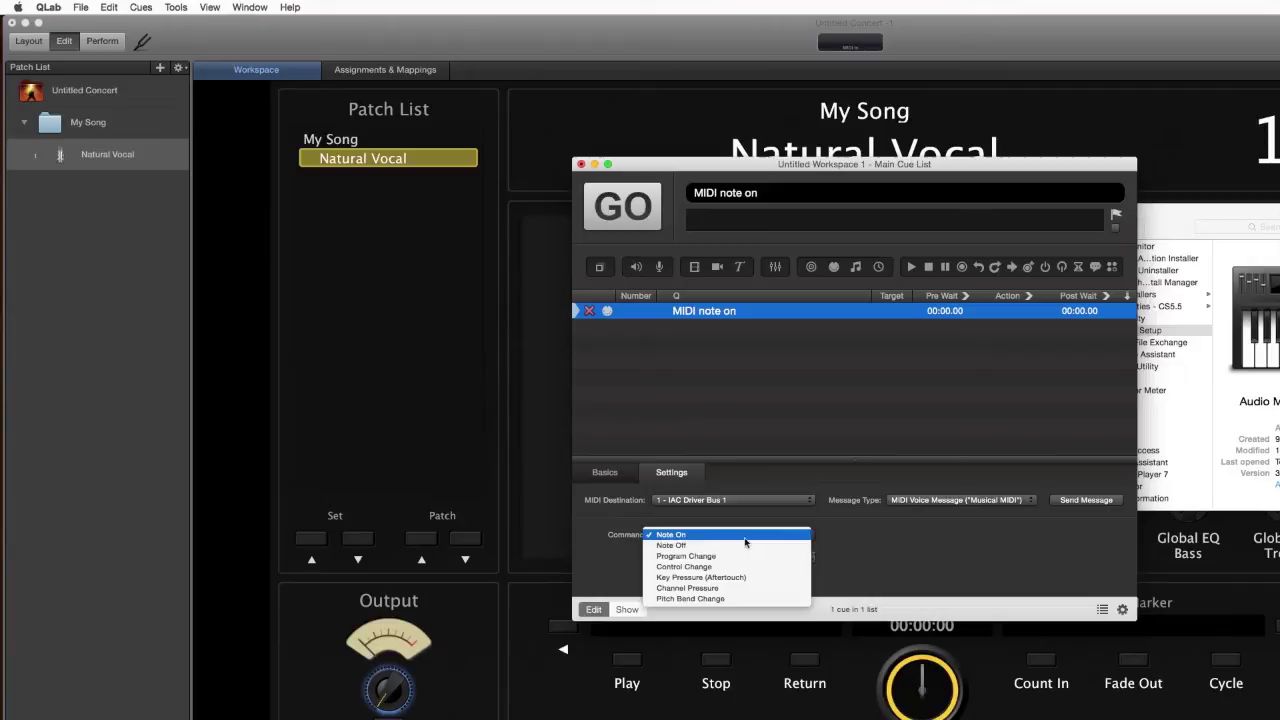
pyautogui.click(729, 558)
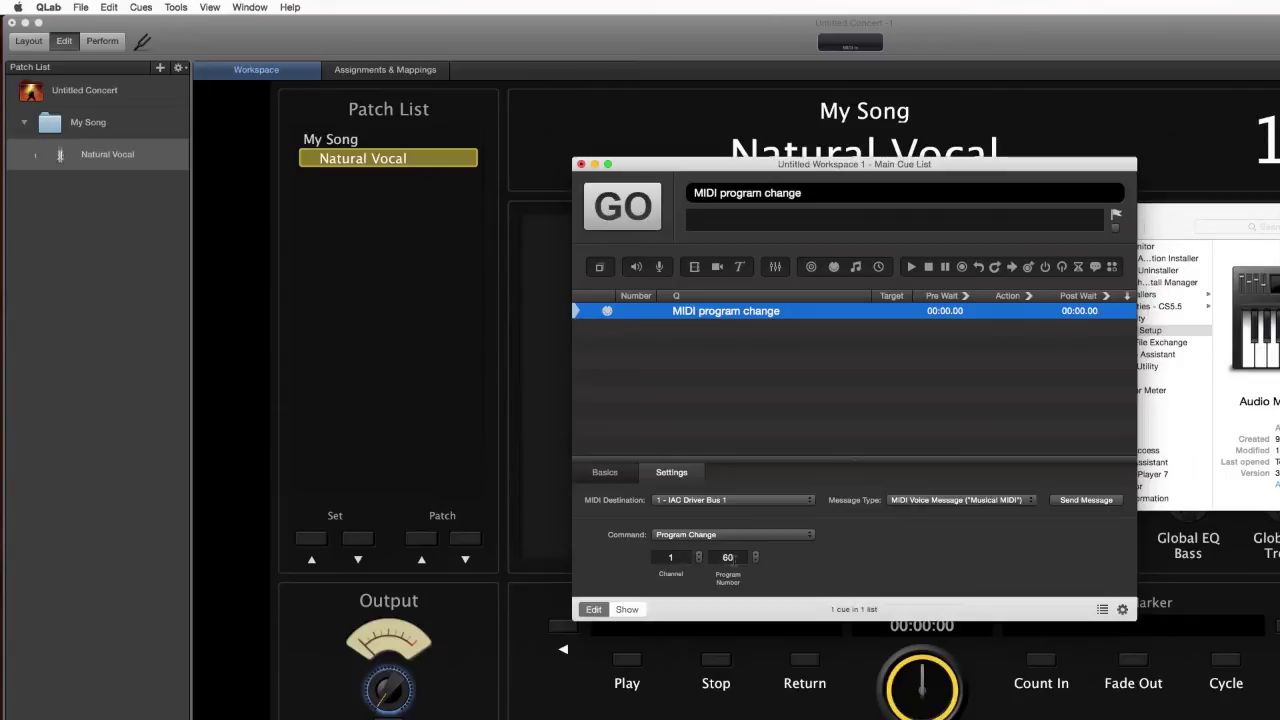
# Set the cue's program number to 0 on channel 1 and reselect the cue
pyautogui.write('80')
pyautogui.press('Return')
pyautogui.click(727, 557)
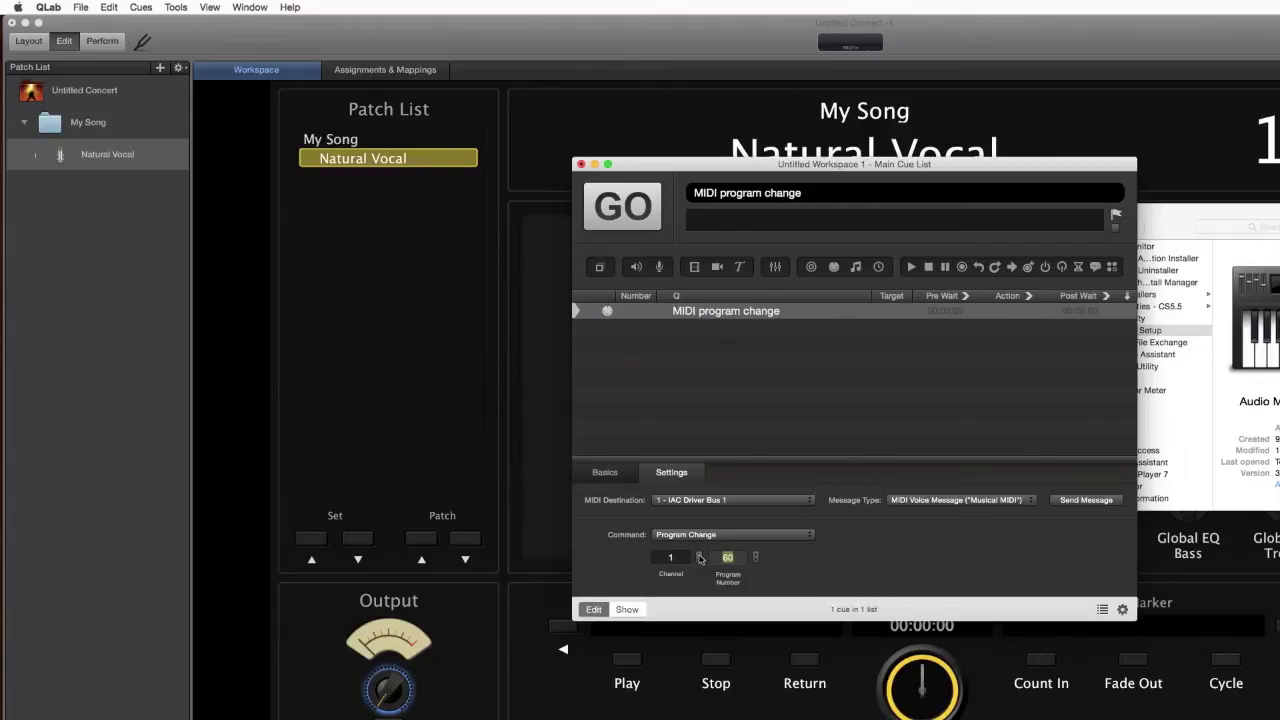
pyautogui.write('0')
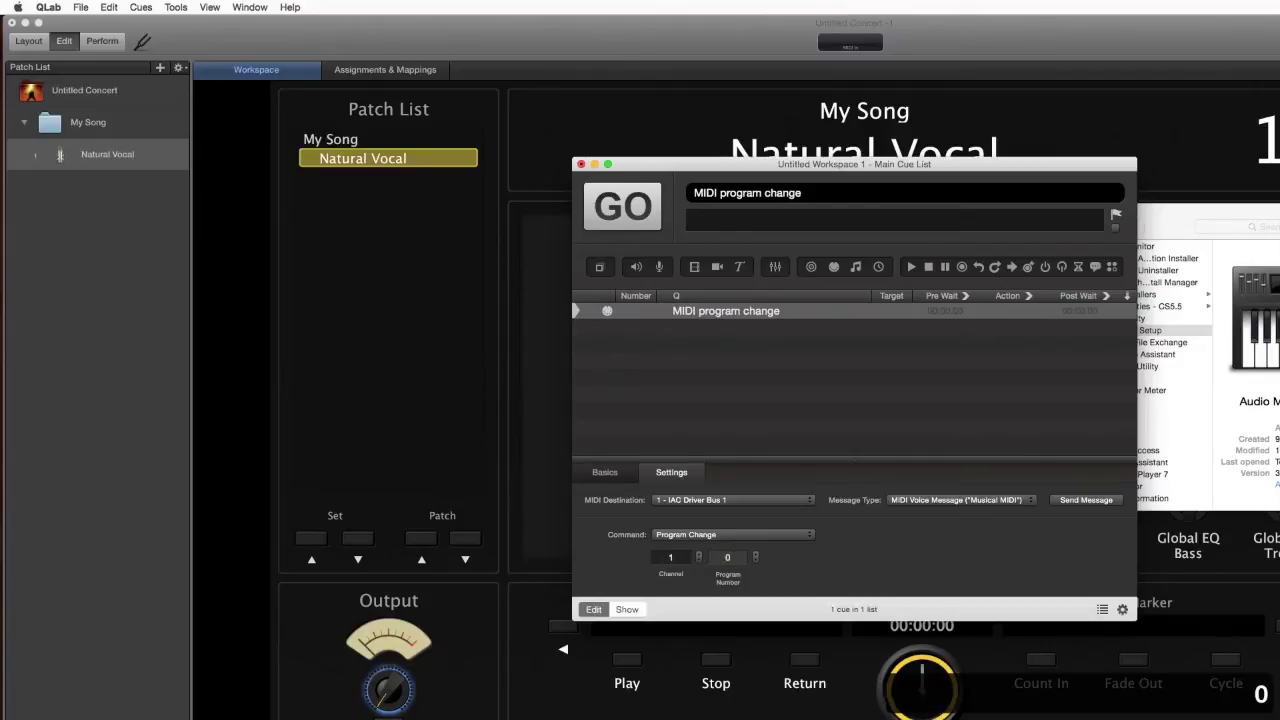
pyautogui.press('Return')
pyautogui.click(745, 362)
pyautogui.click(743, 310)
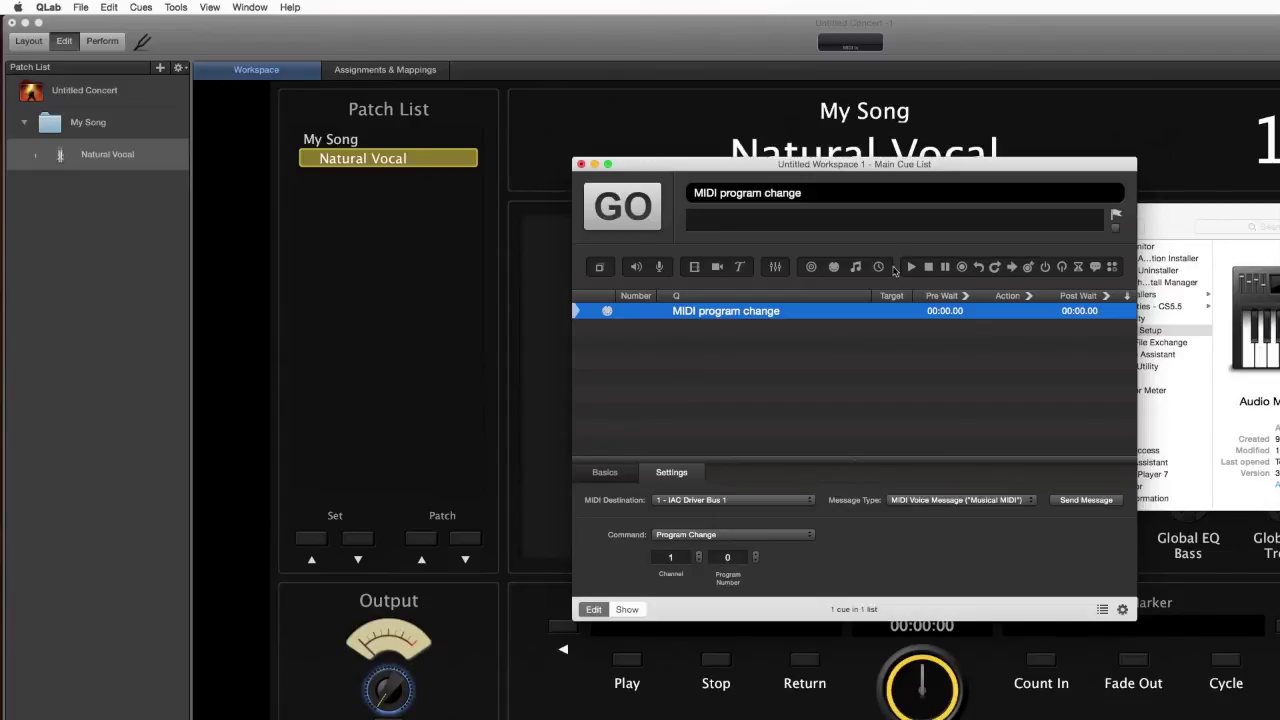
# Bring MainStage 3 forward and select the Natural Vocal patch, with Program Change 001
pyautogui.click(429, 266)
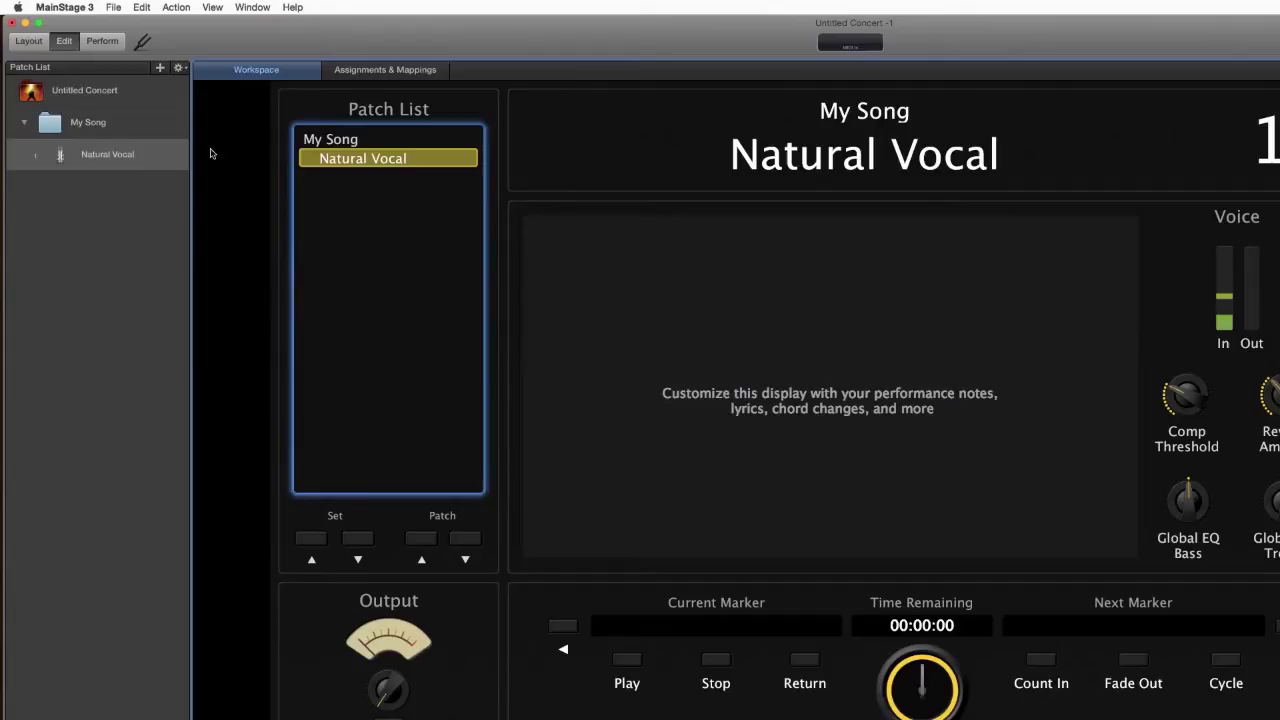
pyautogui.click(137, 155)
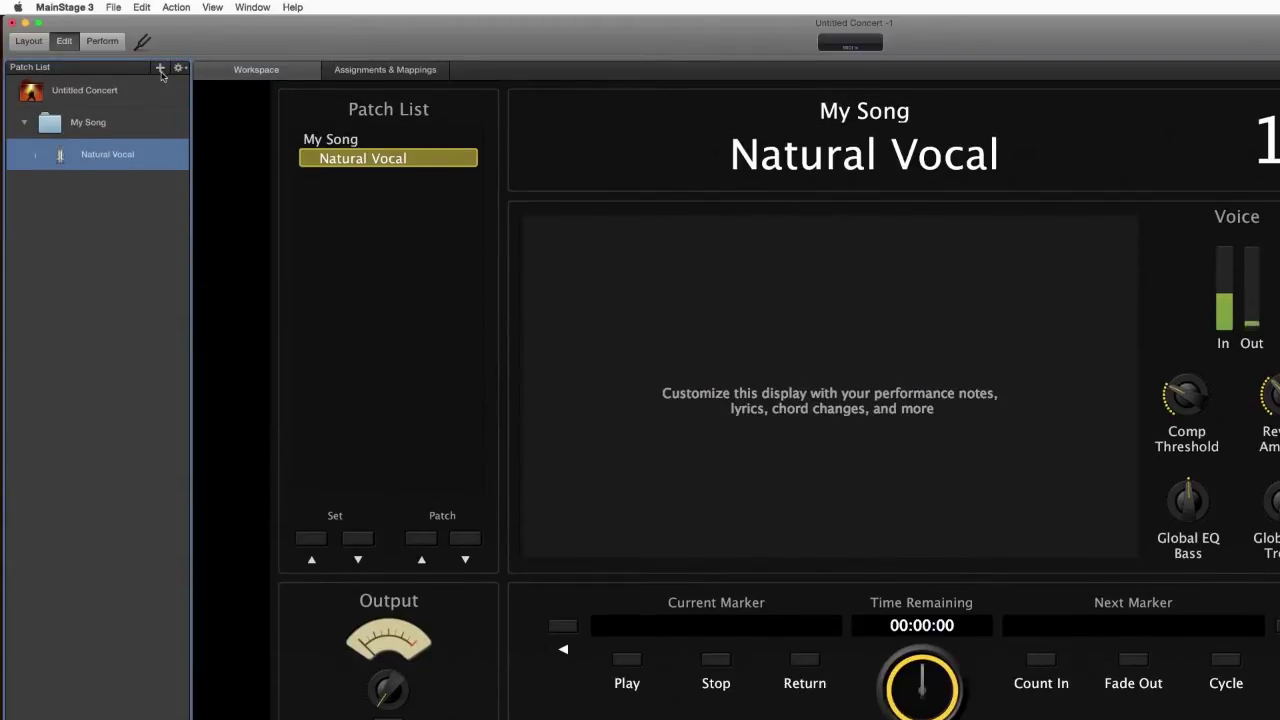
# Add a new patch under My Song and name it 'sq 2 Science Fiction'
pyautogui.click(160, 68)
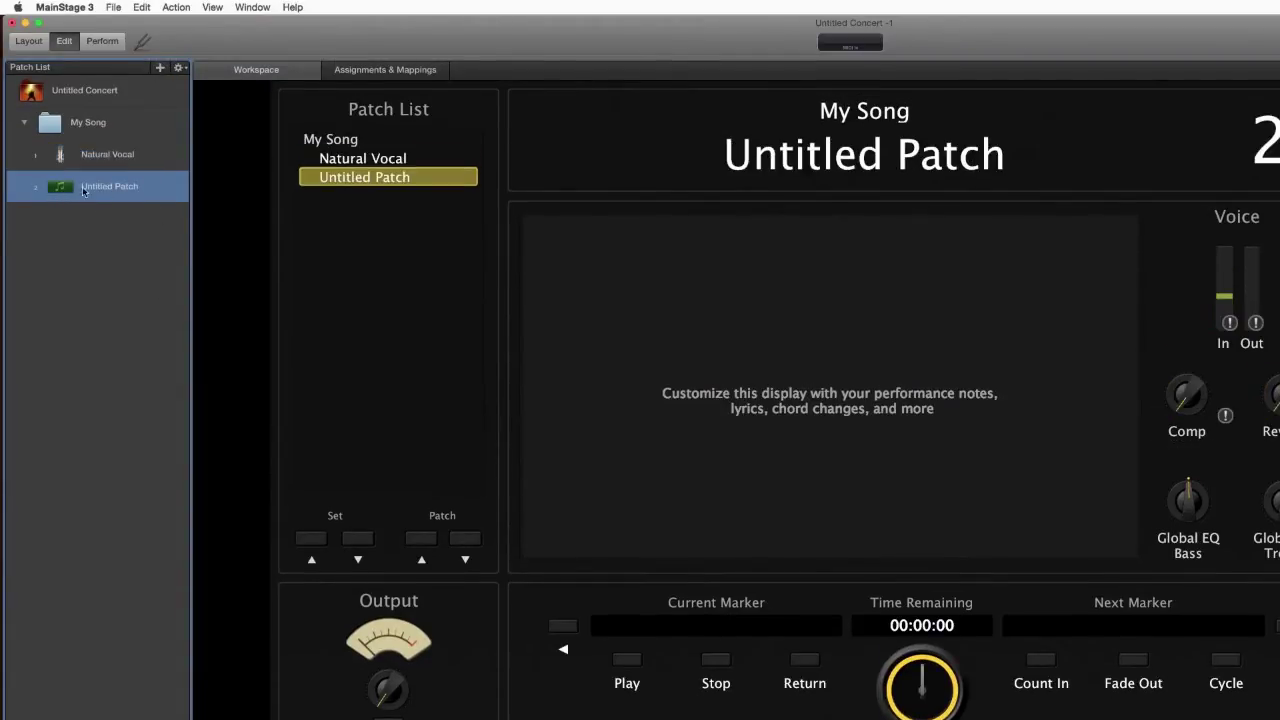
pyautogui.doubleClick(128, 188)
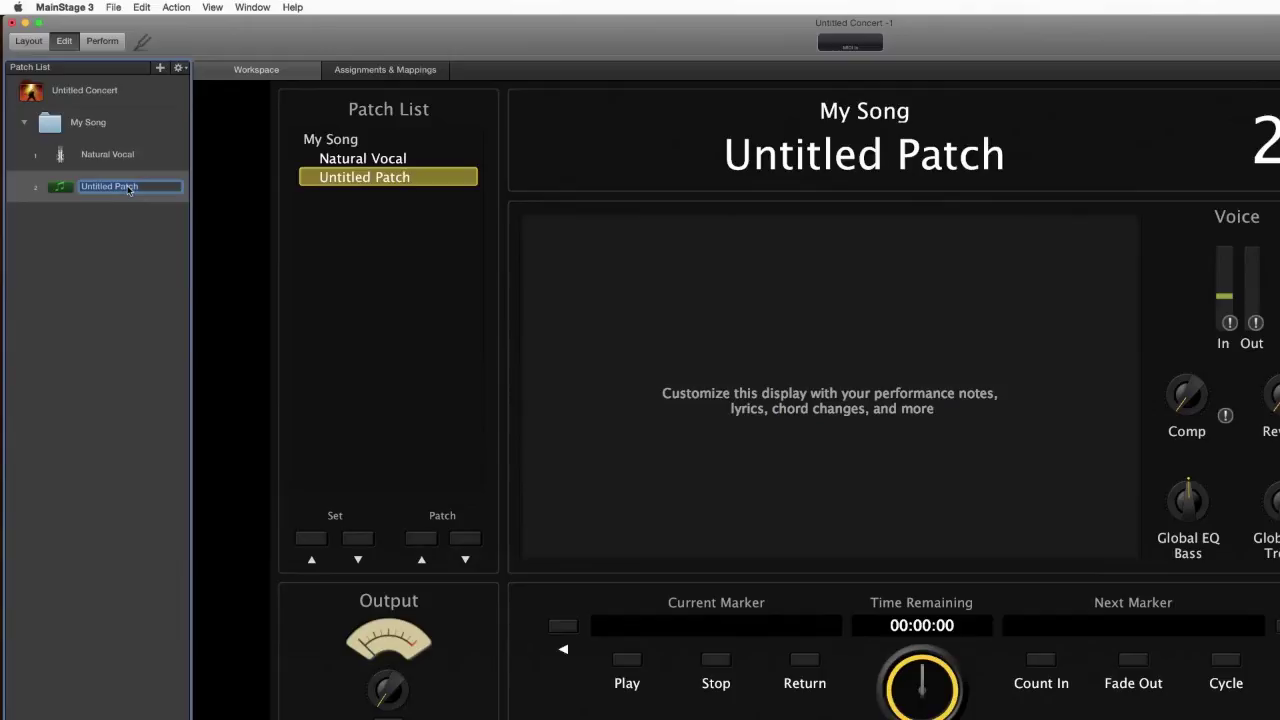
pyautogui.write('sq 2')
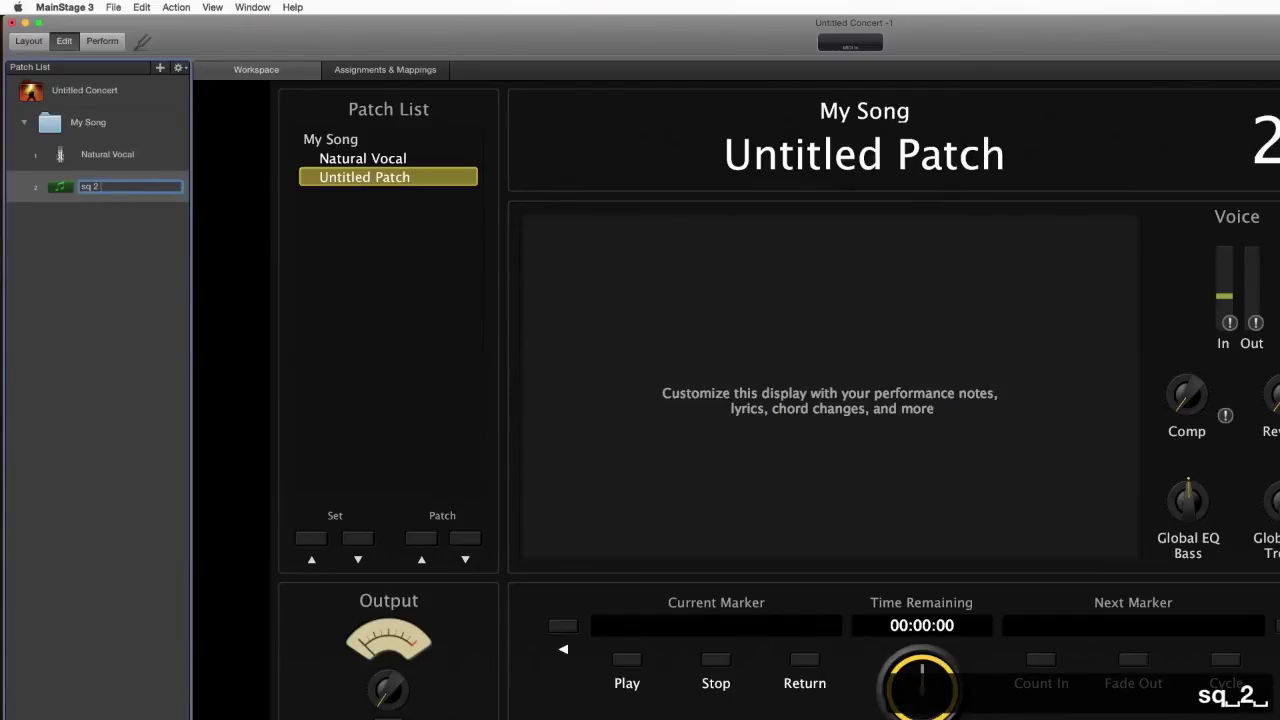
pyautogui.write(' SSc')
pyautogui.press('BackSpace')
pyautogui.press('BackSpace')
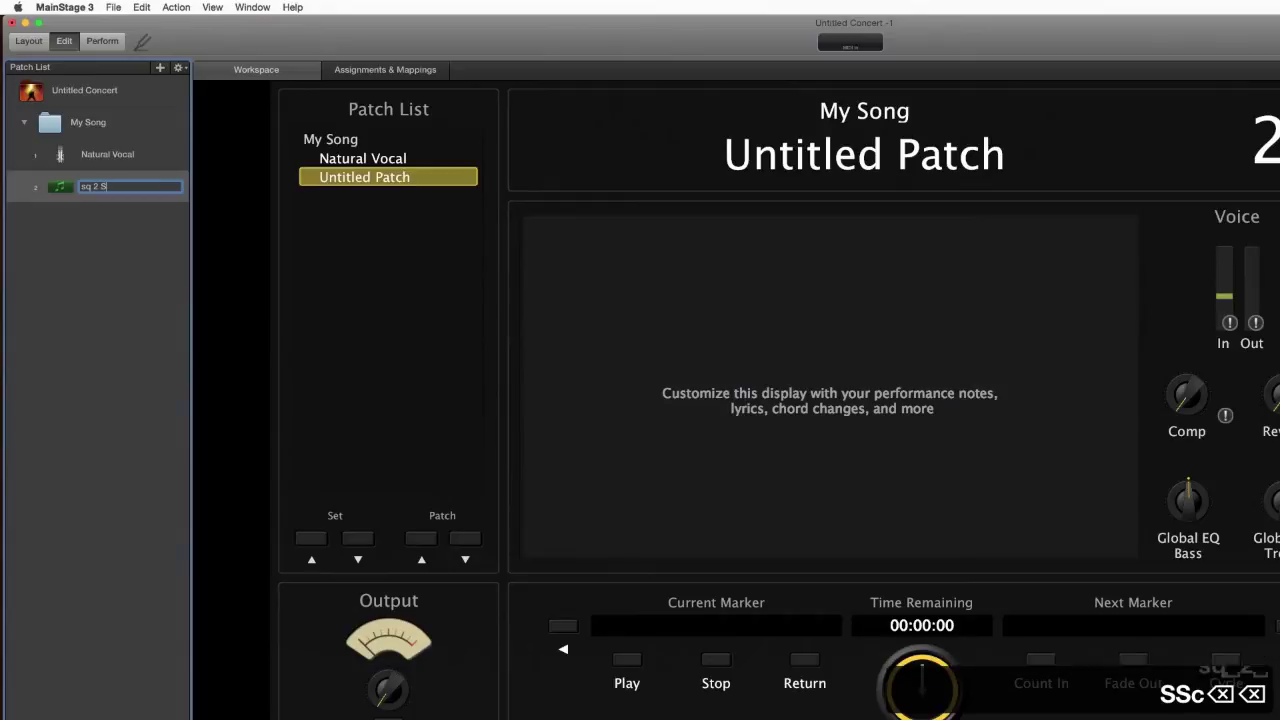
pyautogui.write('cience Ficti')
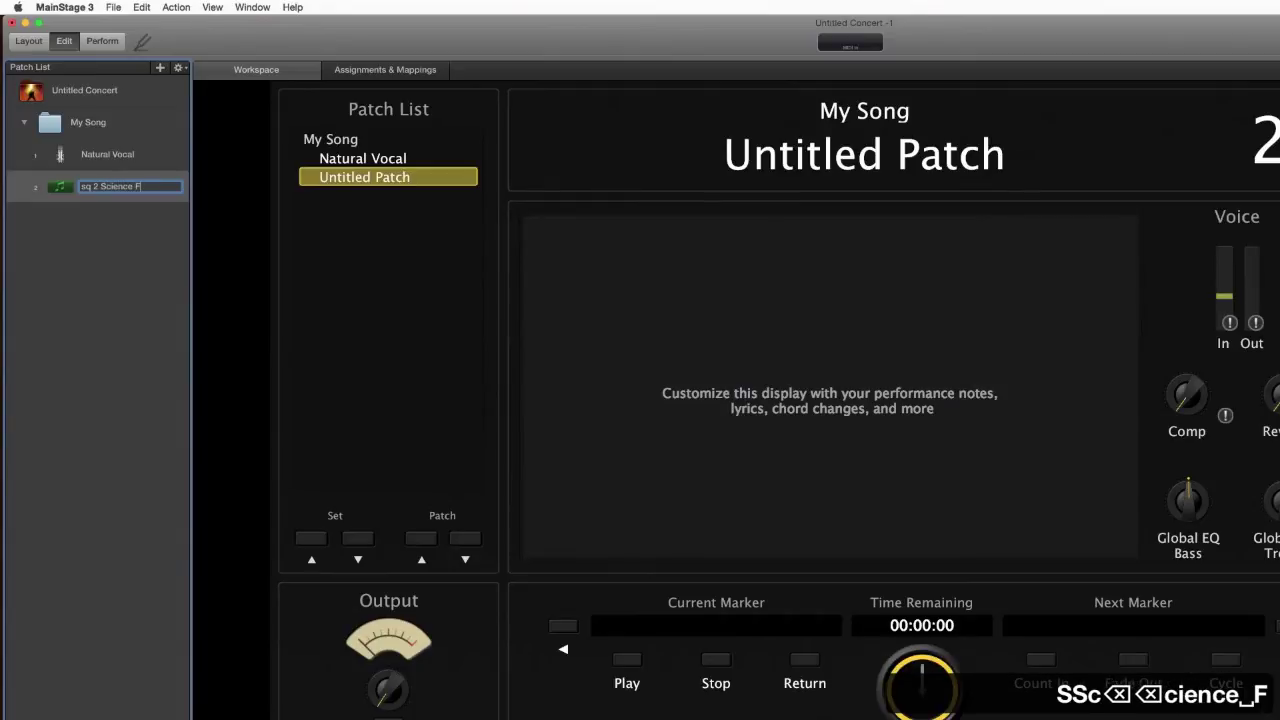
pyautogui.write('on')
pyautogui.press('Return')
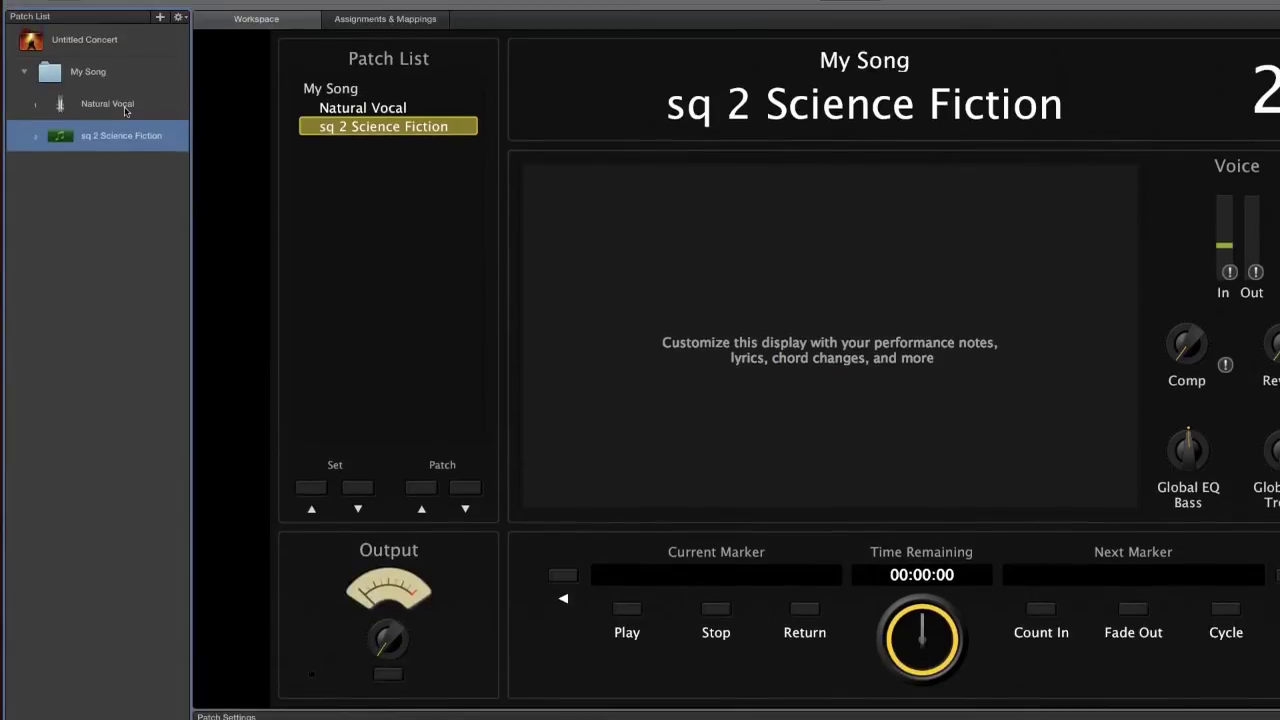
# Set the sq 2 Science Fiction patch's Program Change attribute to 002
pyautogui.click(118, 108)
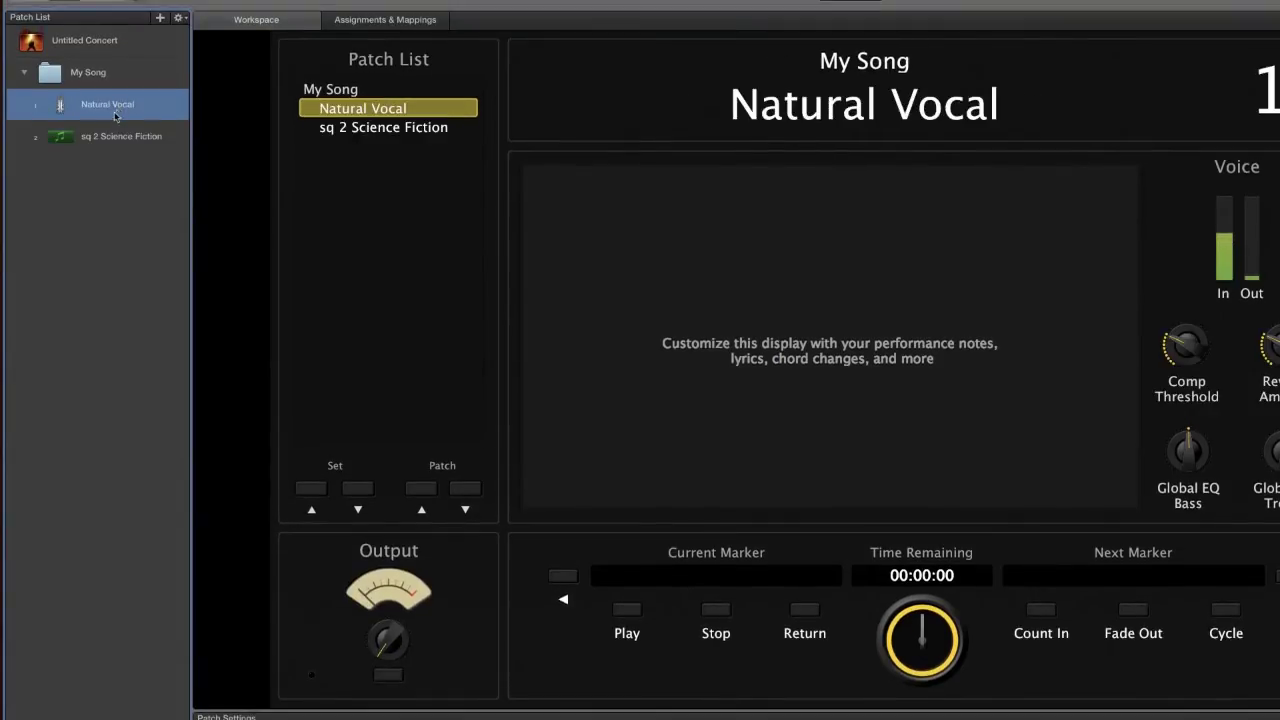
pyautogui.click(106, 136)
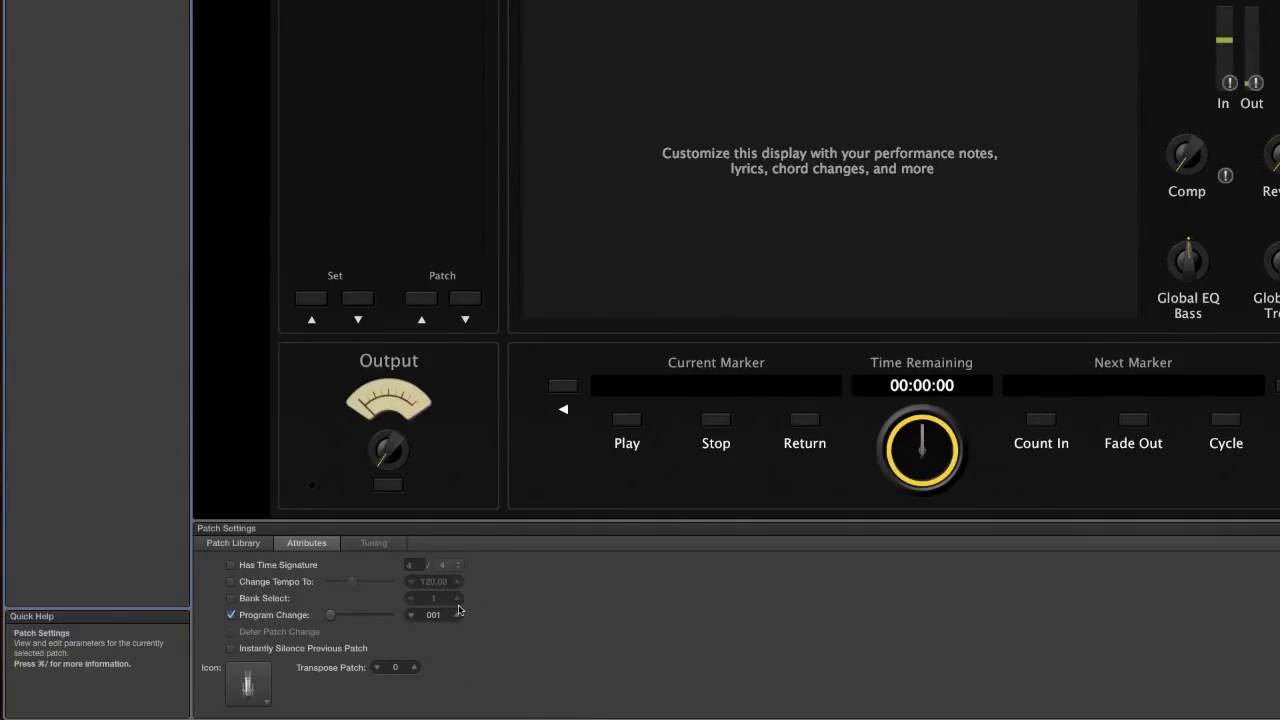
pyautogui.click(457, 612)
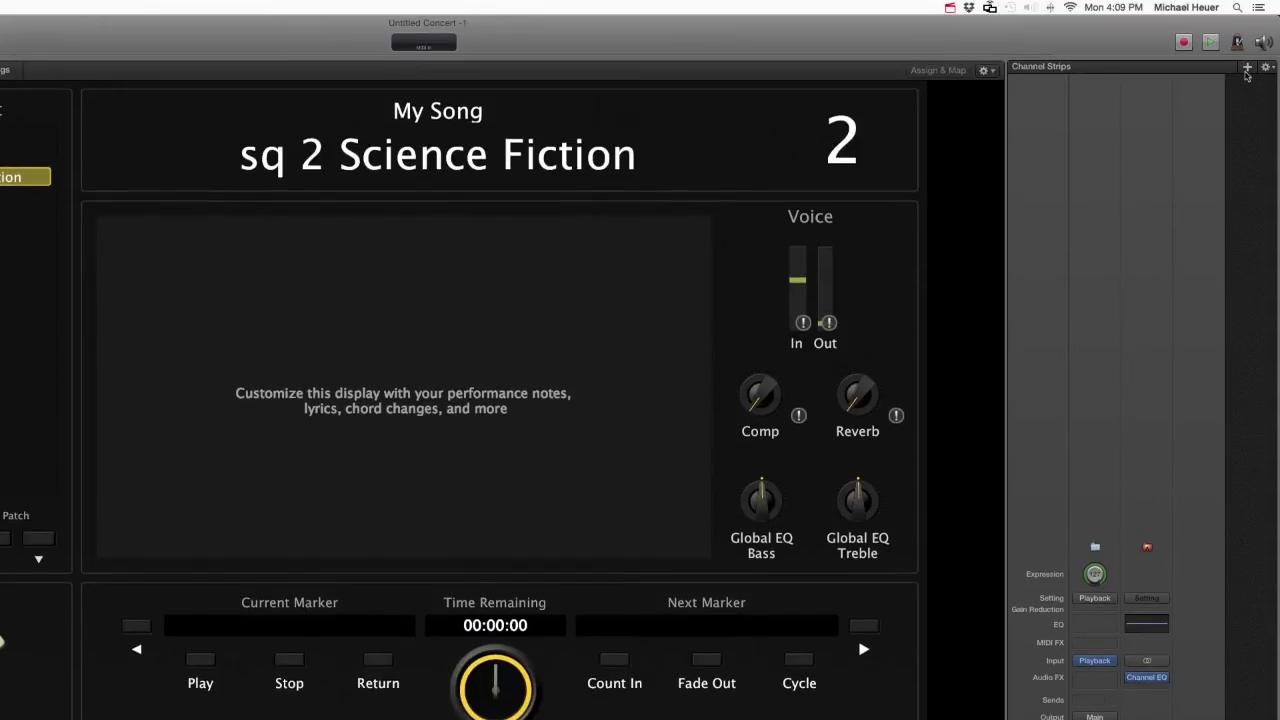
# Create an Audio, Mono channel strip, Audio 1, with Input 1 and output Main
pyautogui.click(1247, 39)
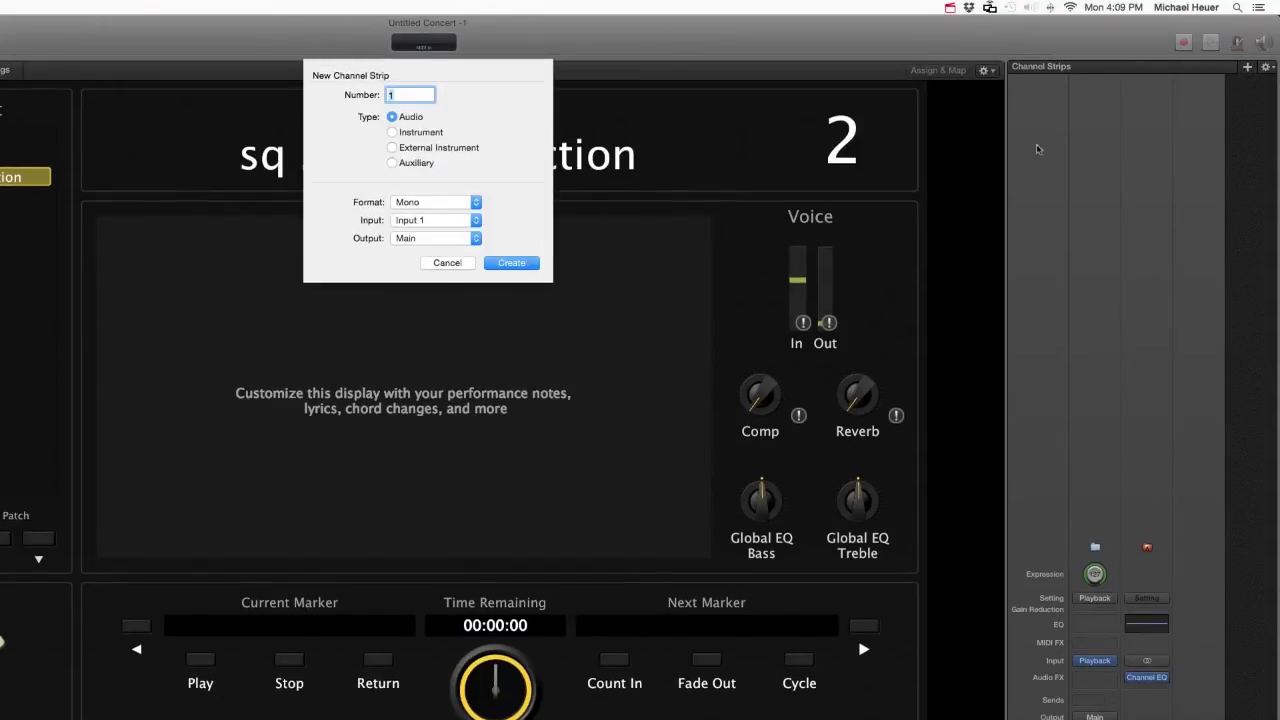
pyautogui.click(436, 238)
pyautogui.moveTo(461, 292)
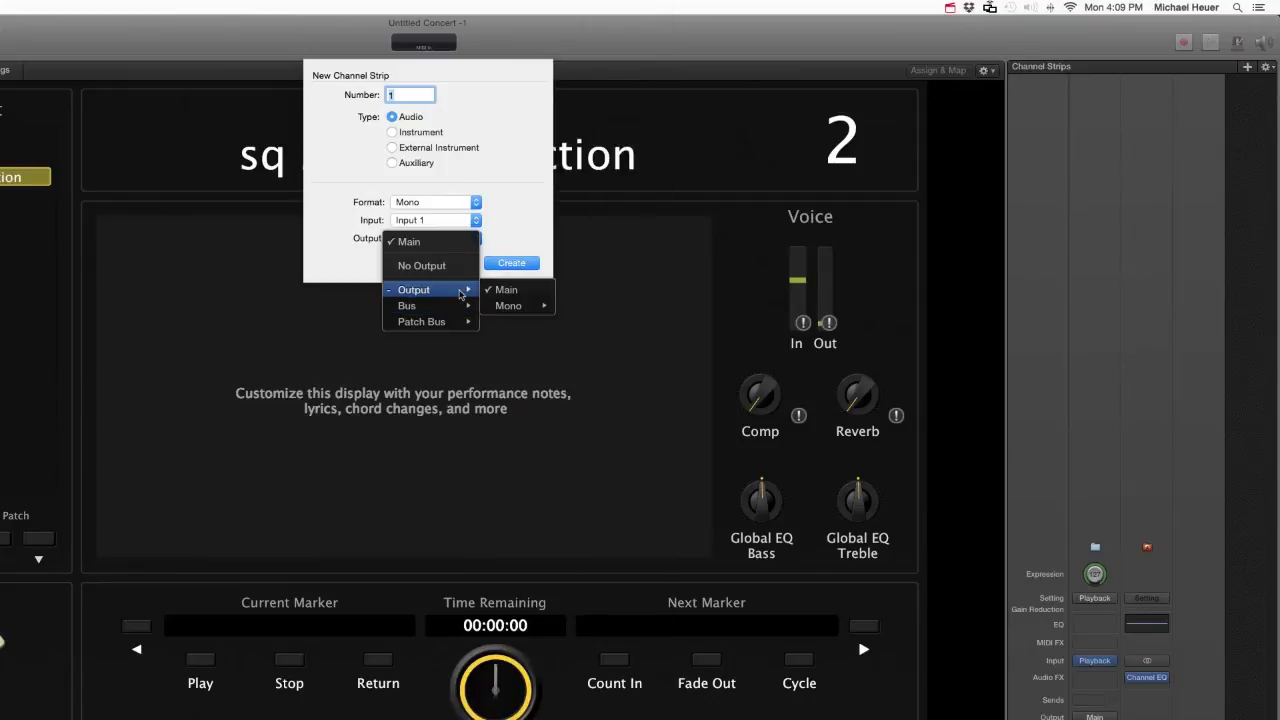
pyautogui.moveTo(518, 314)
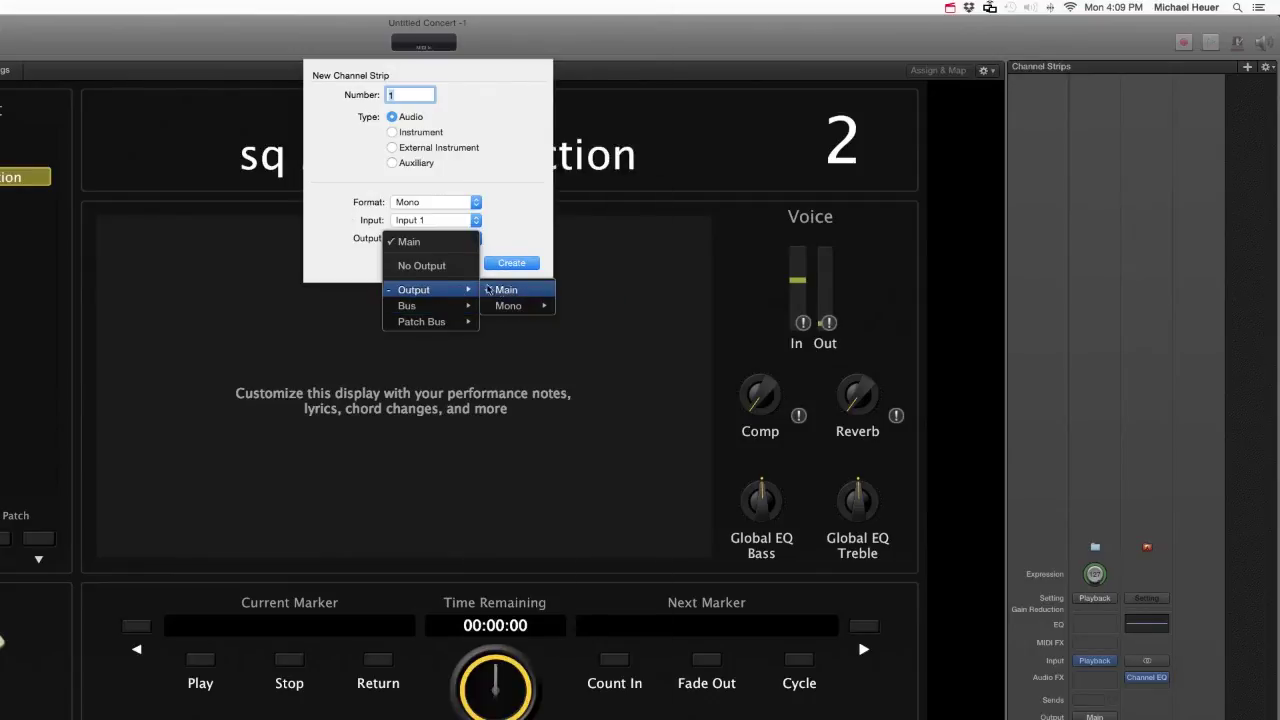
pyautogui.click(333, 242)
pyautogui.click(511, 262)
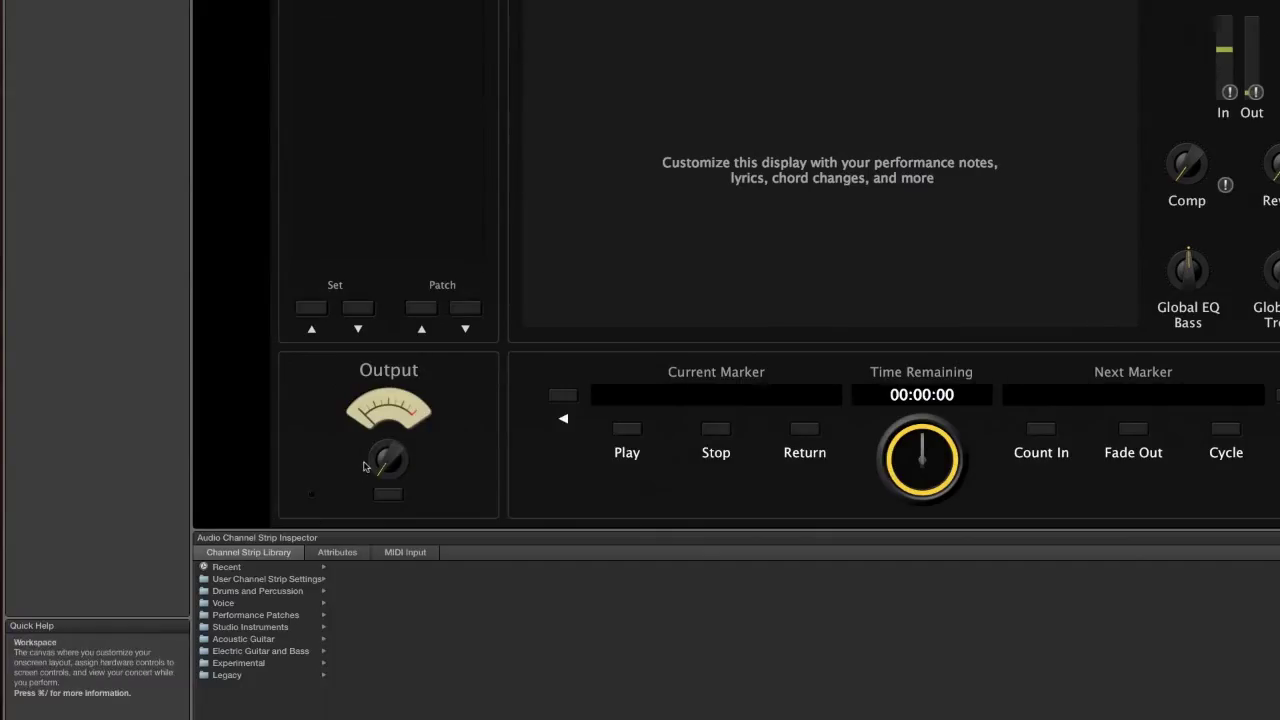
pyautogui.click(396, 467)
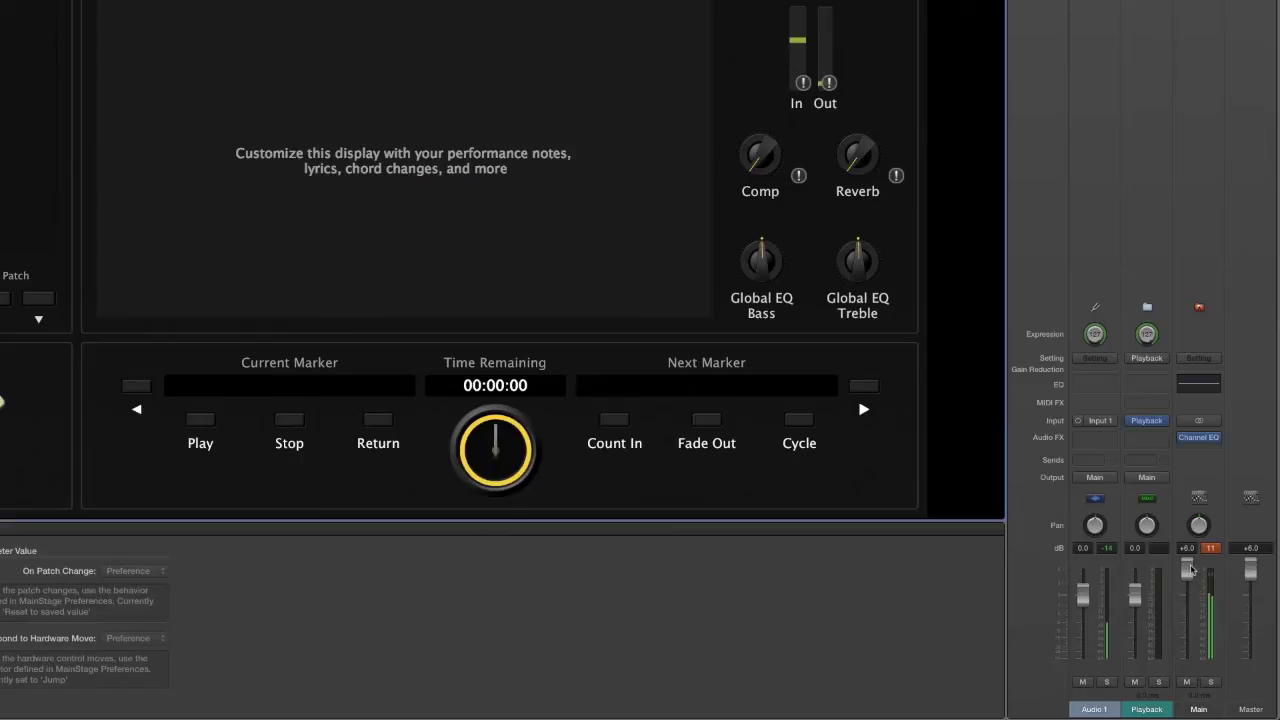
# Open and close Audio 1's Channel EQ, then browse its Audio FX slot to Audio Units > Waves > IR-L (m->s)
pyautogui.doubleClick(1089, 384)
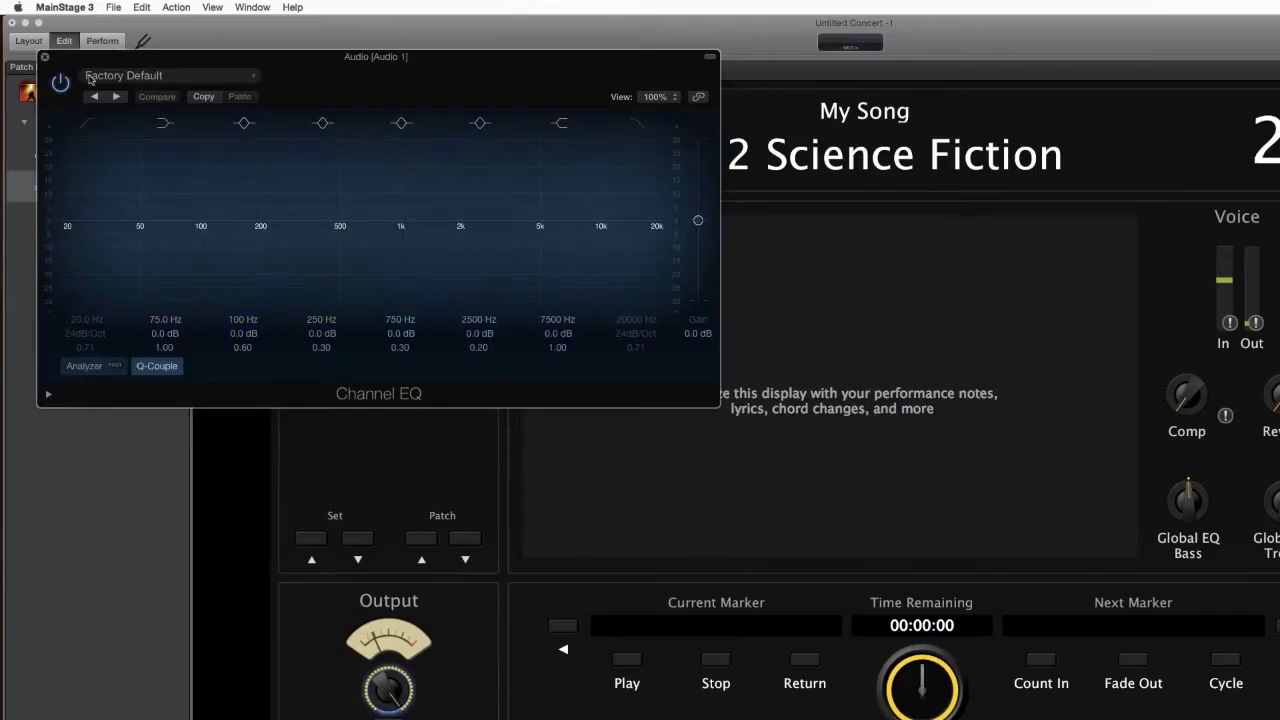
pyautogui.click(44, 56)
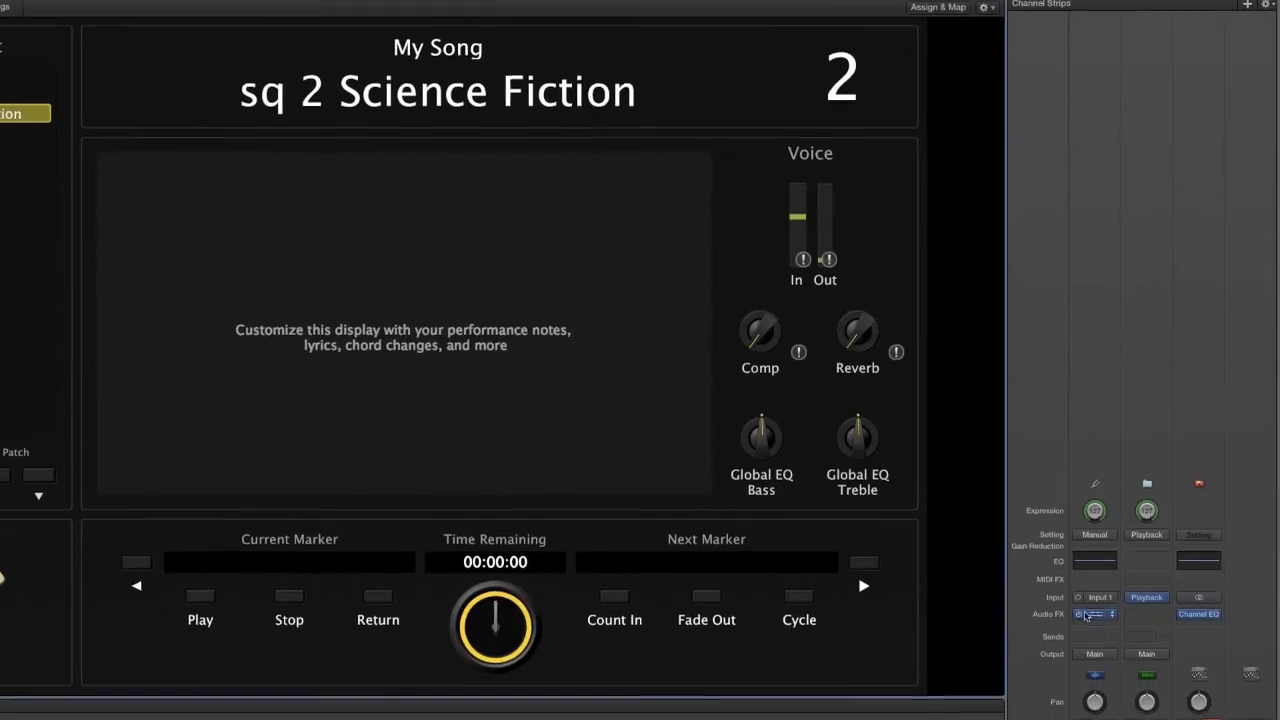
pyautogui.click(1088, 614)
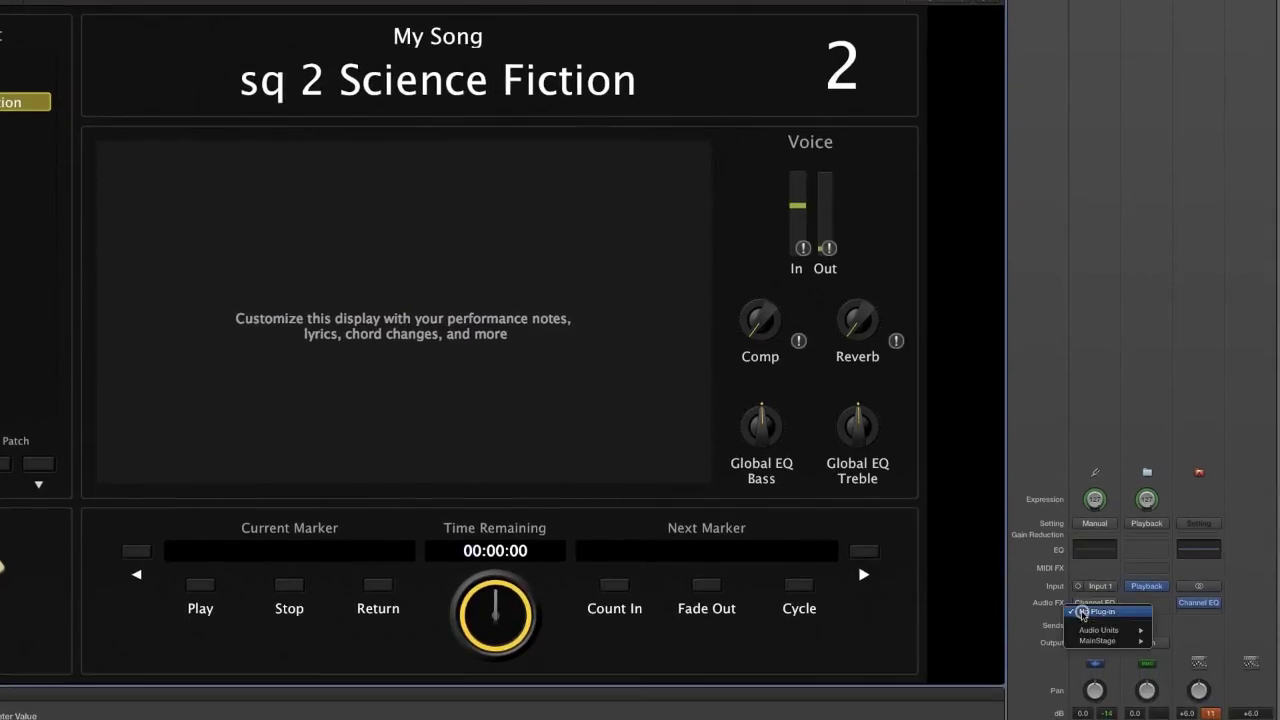
pyautogui.moveTo(1096, 630)
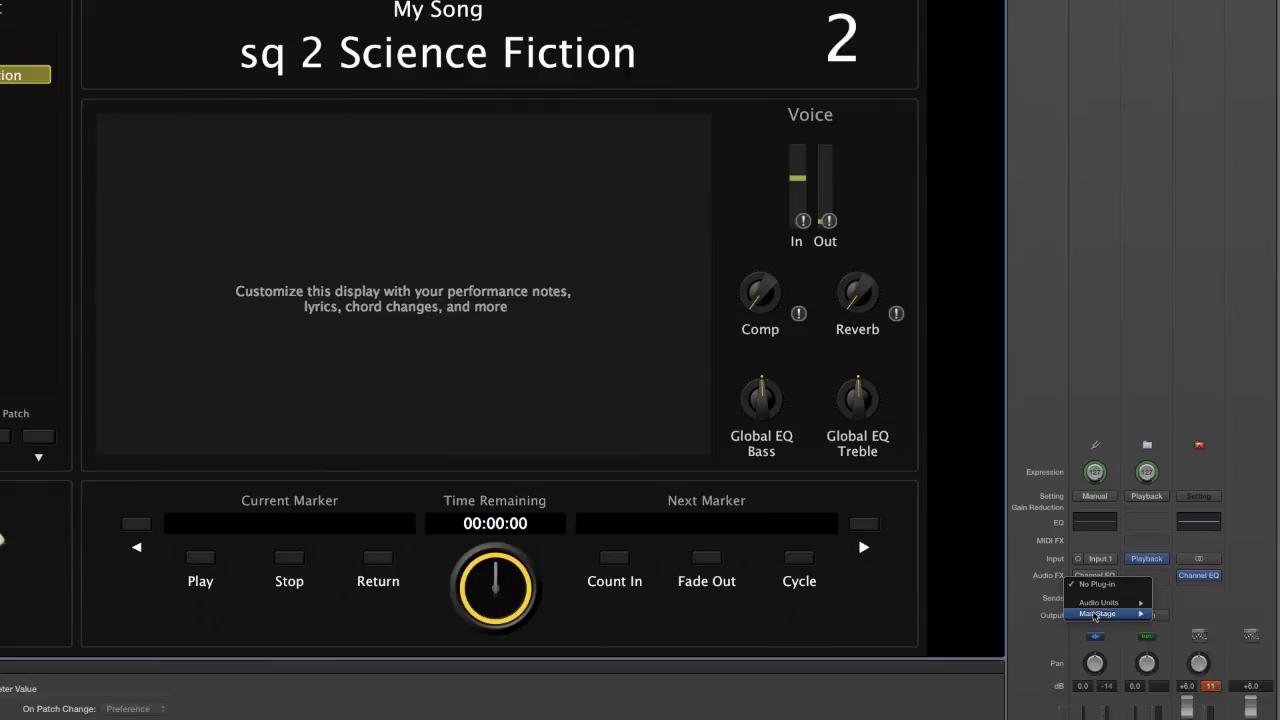
pyautogui.moveTo(1198, 653)
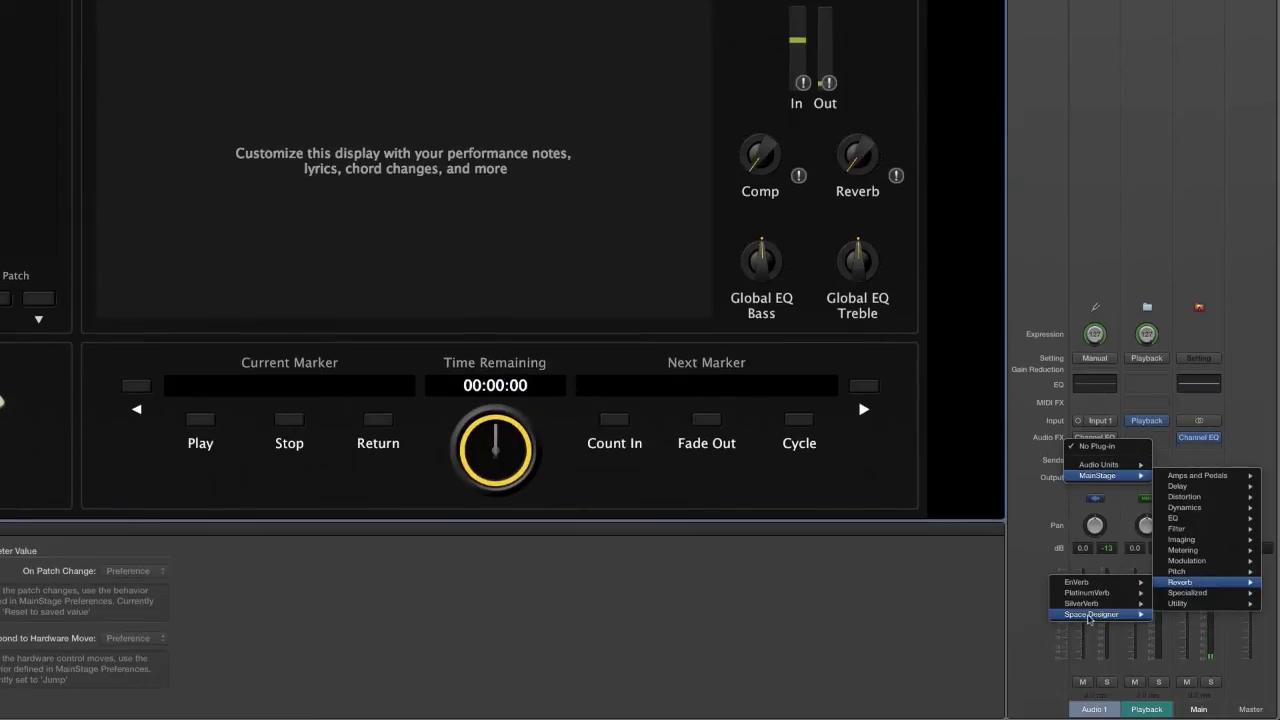
pyautogui.moveTo(1168, 490)
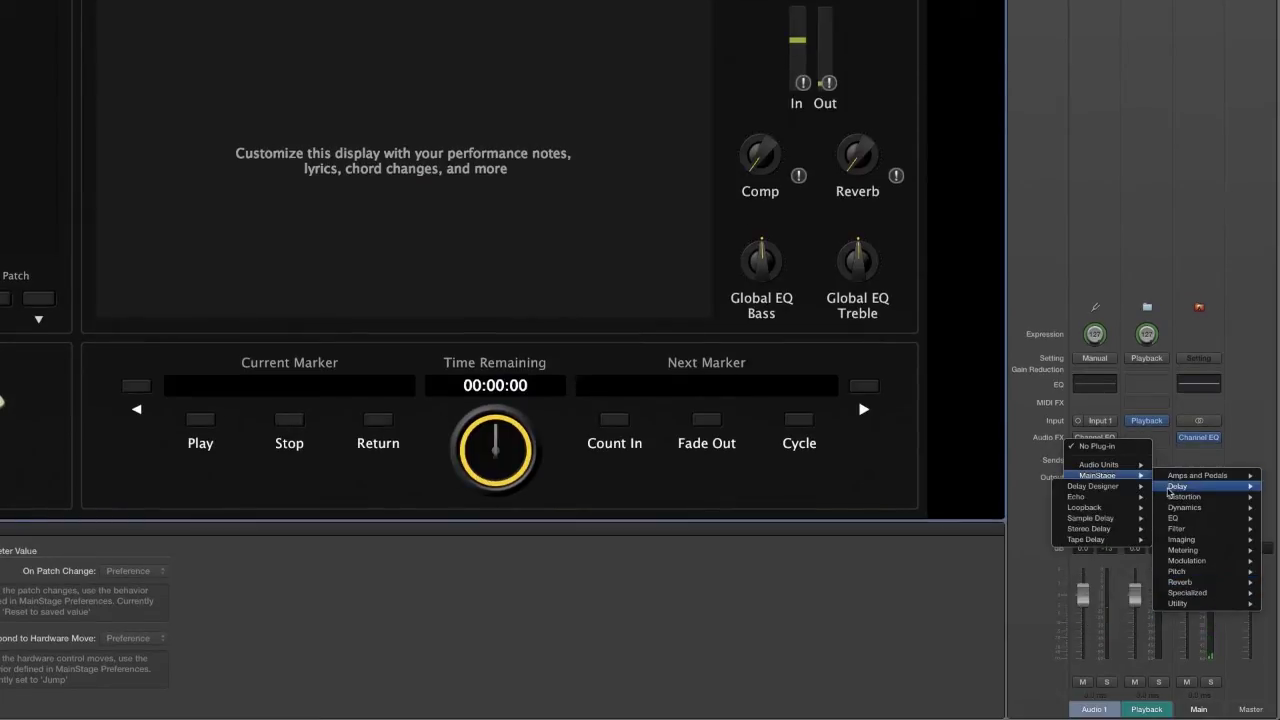
pyautogui.moveTo(1088, 541)
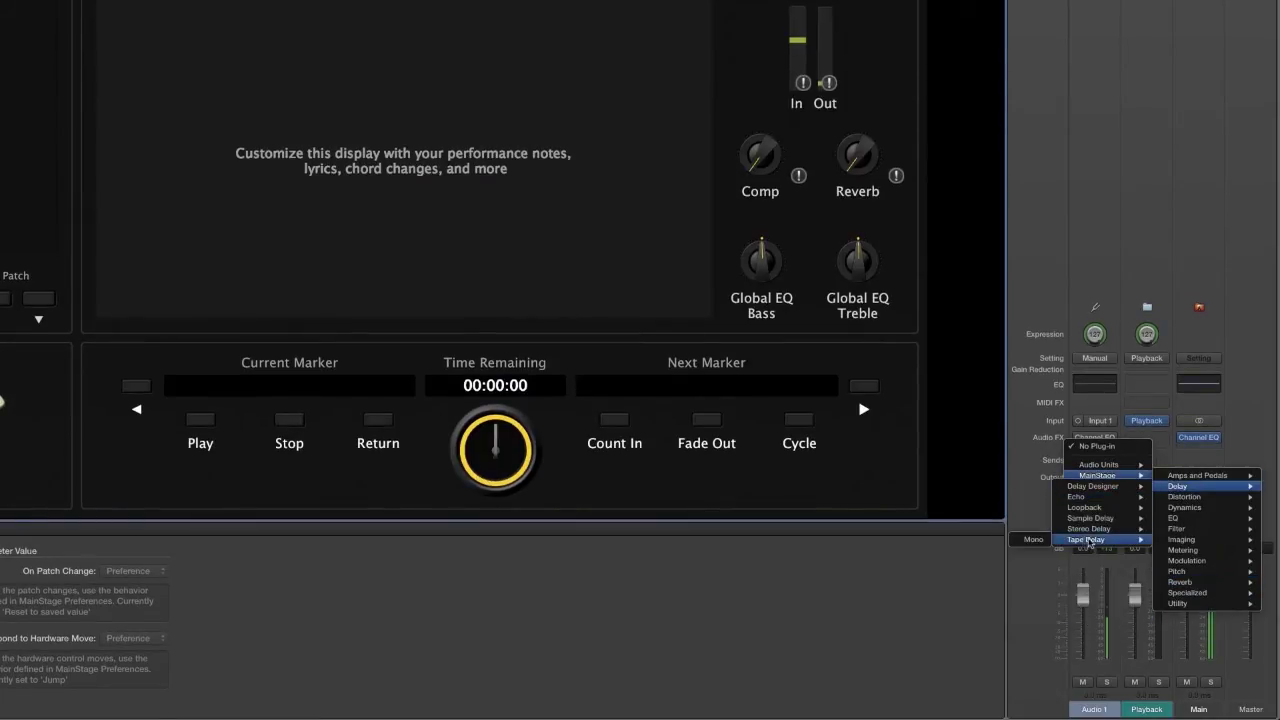
pyautogui.moveTo(1100, 465)
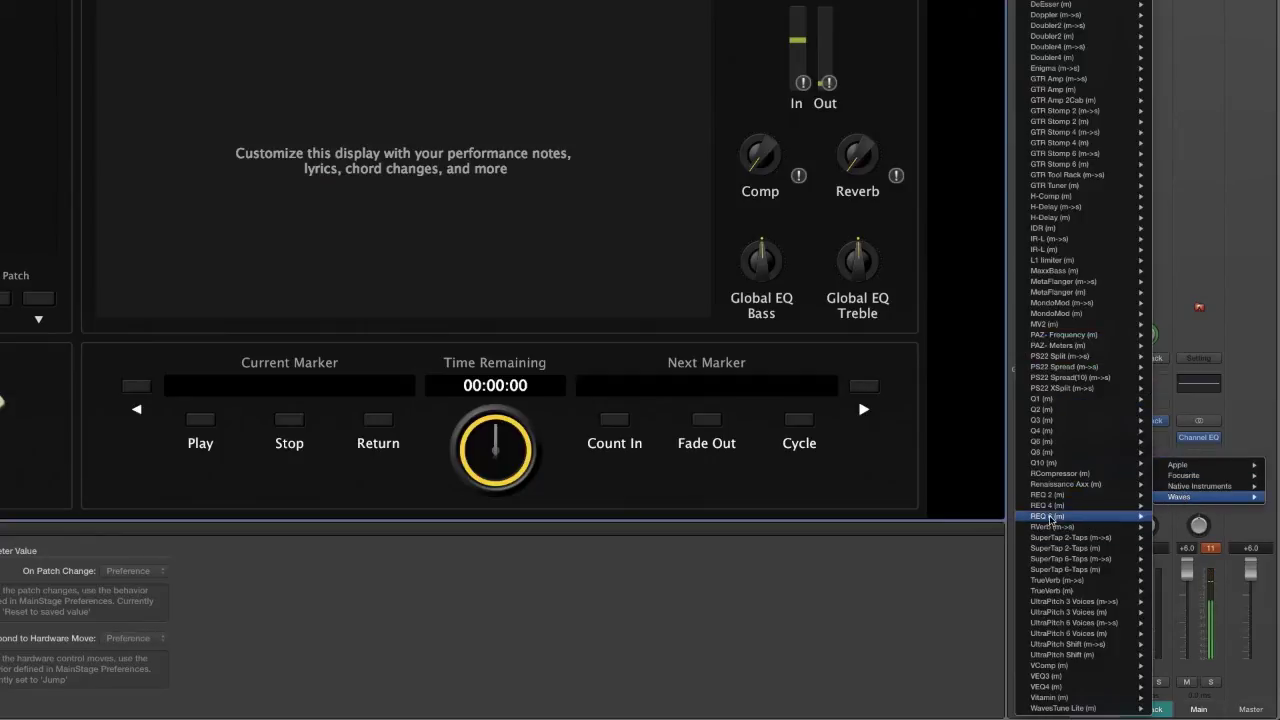
pyautogui.moveTo(1050, 518)
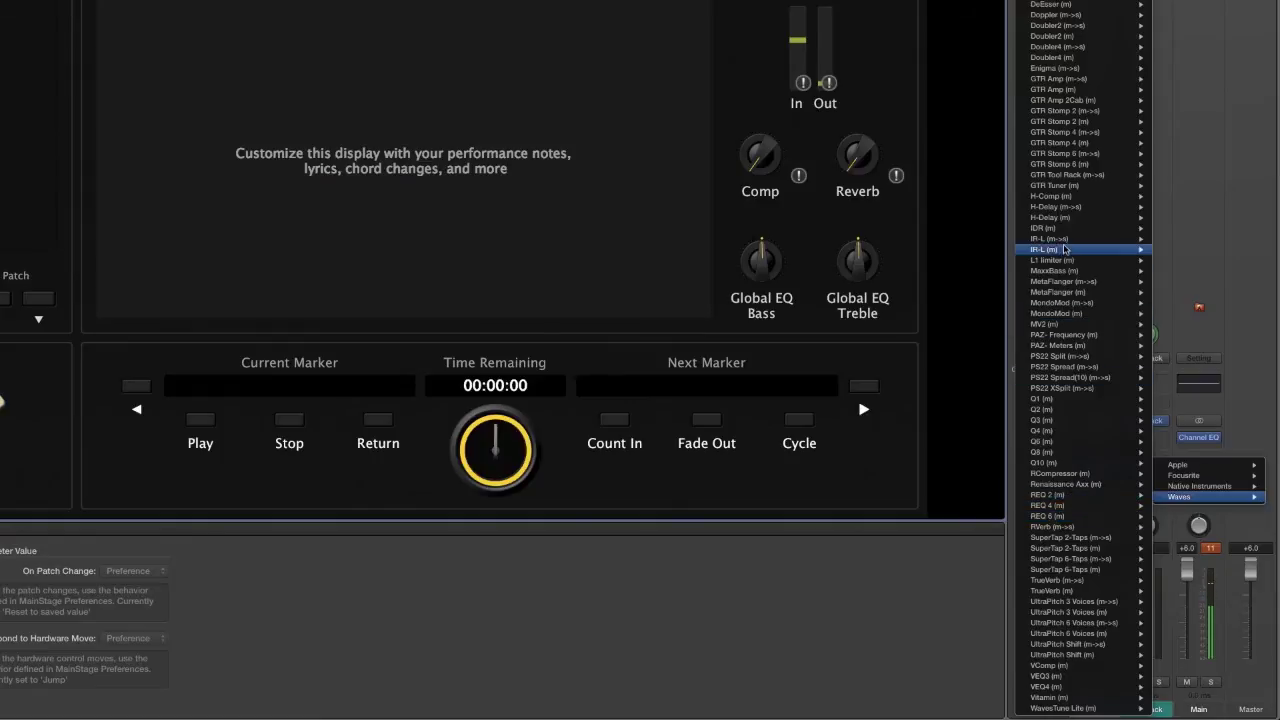
pyautogui.moveTo(1064, 240)
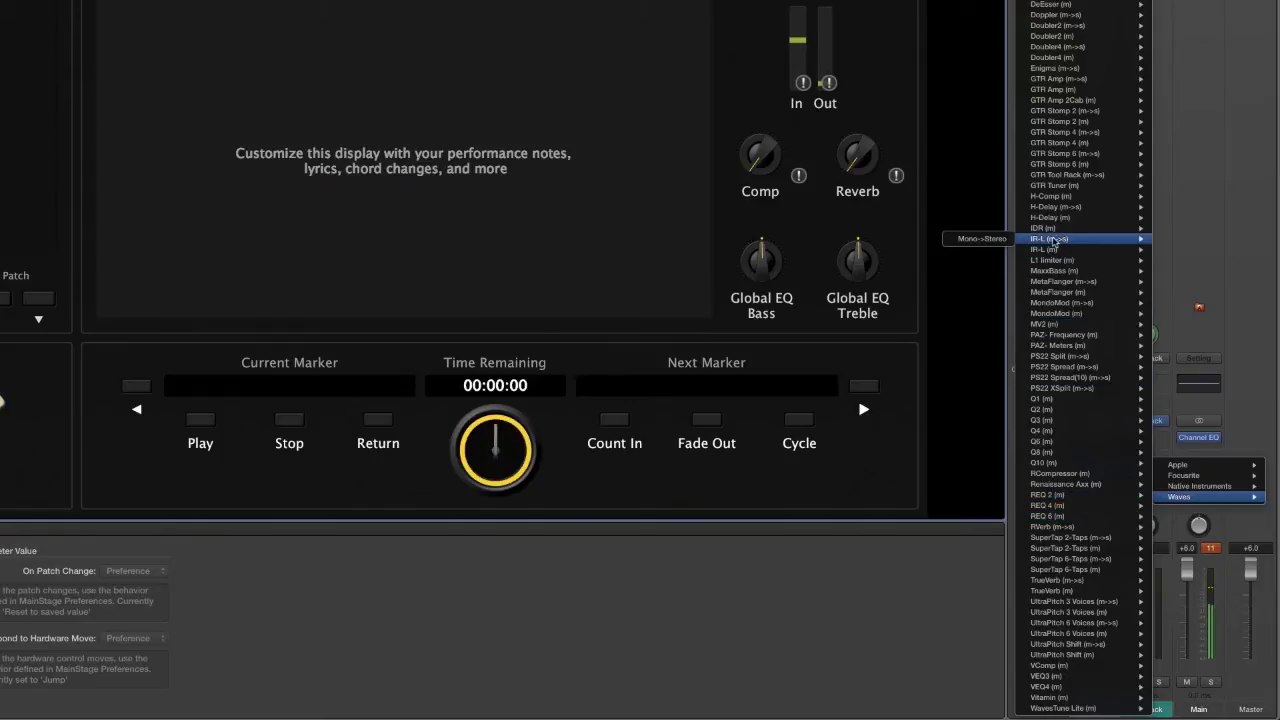
# Insert Waves IR-L (m->s), lower its Output to about -10.5, close it, and mute Main
pyautogui.click(990, 238)
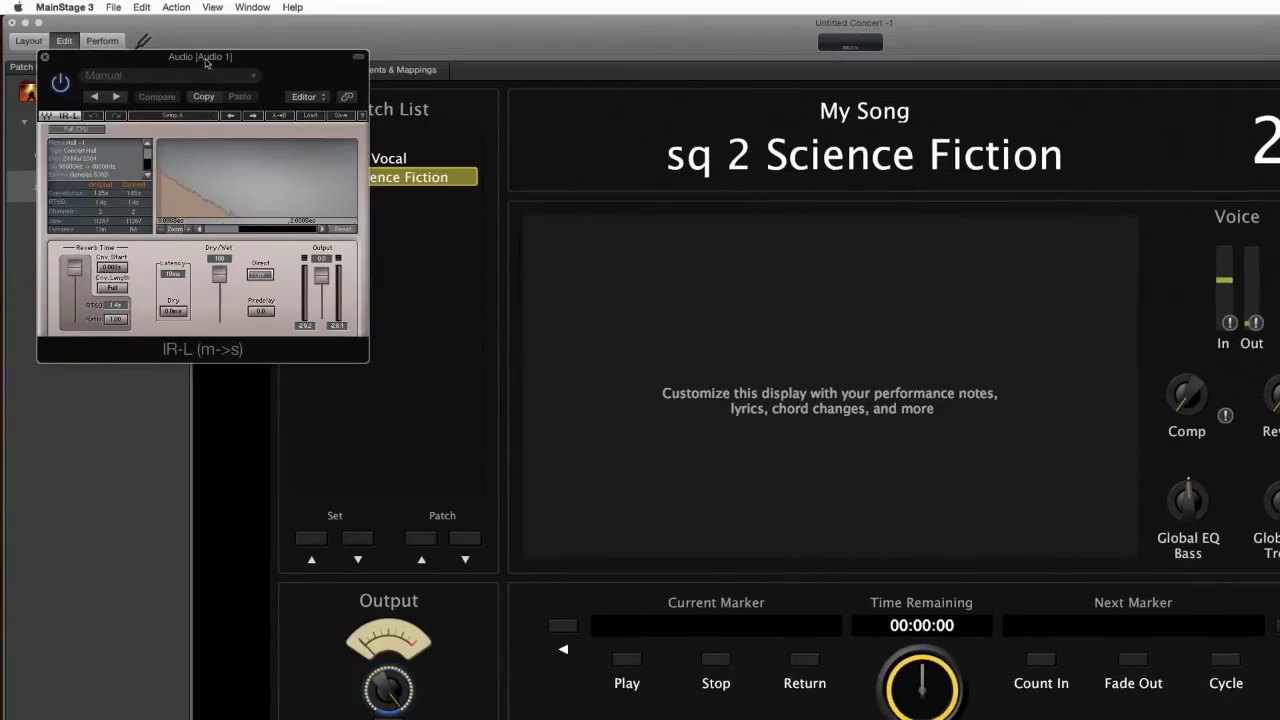
pyautogui.moveTo(214, 65); pyautogui.dragTo(829, 263)
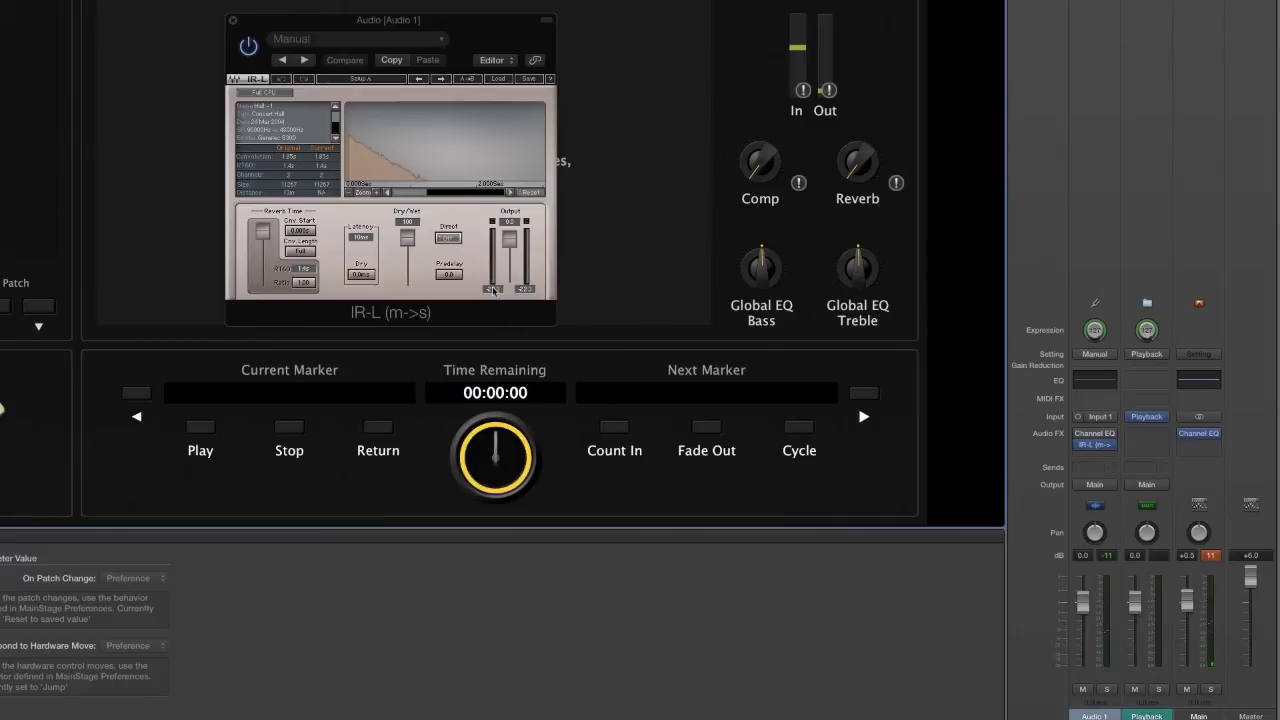
pyautogui.moveTo(510, 240); pyautogui.dragTo(490, 192)
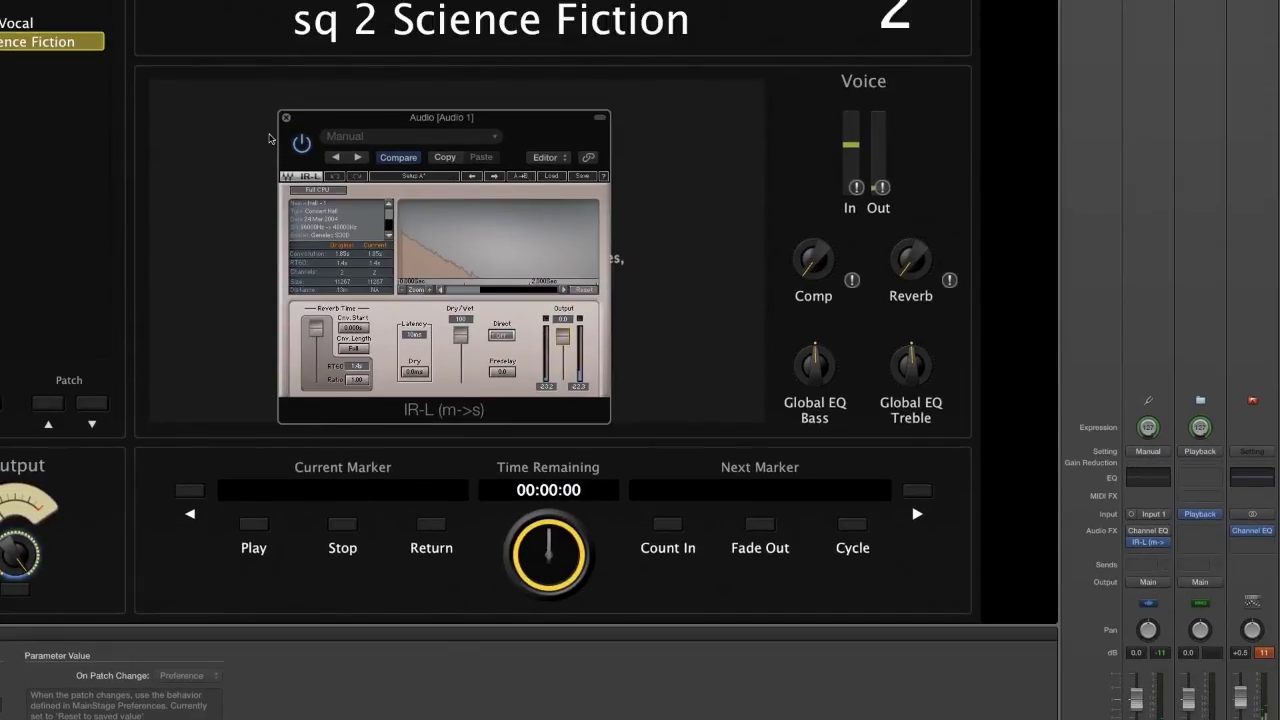
pyautogui.click(286, 117)
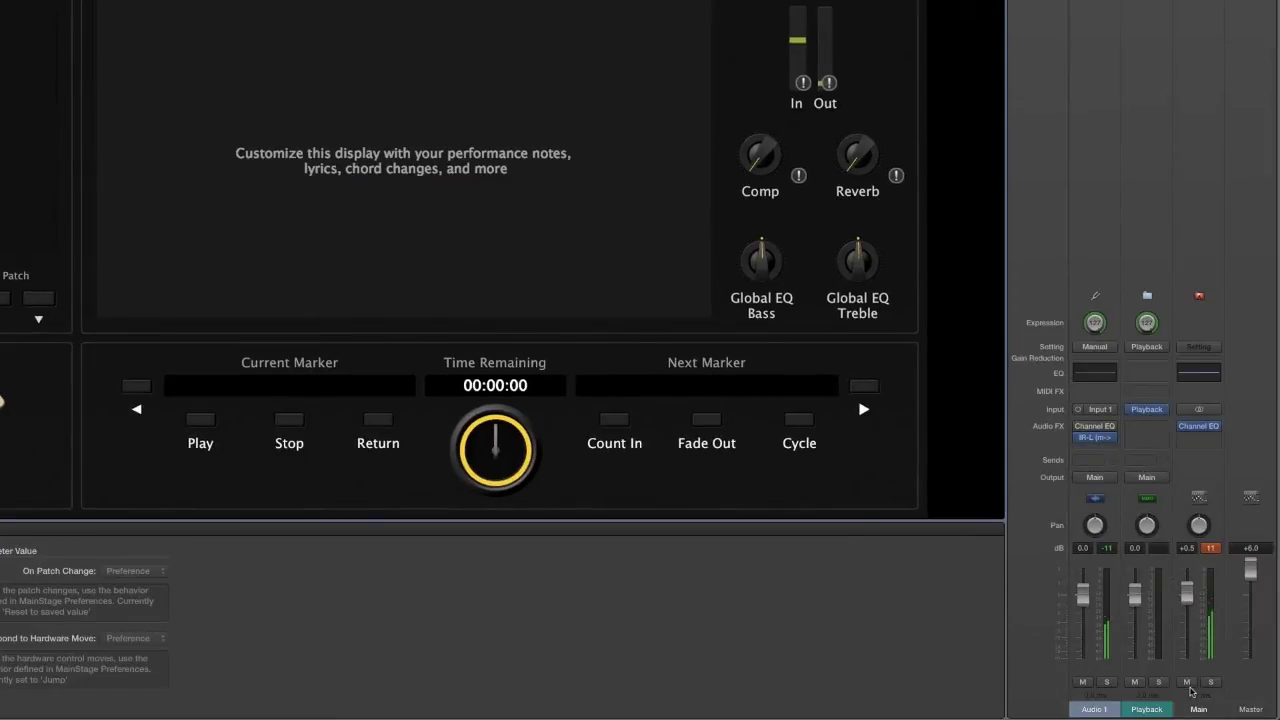
pyautogui.click(1188, 682)
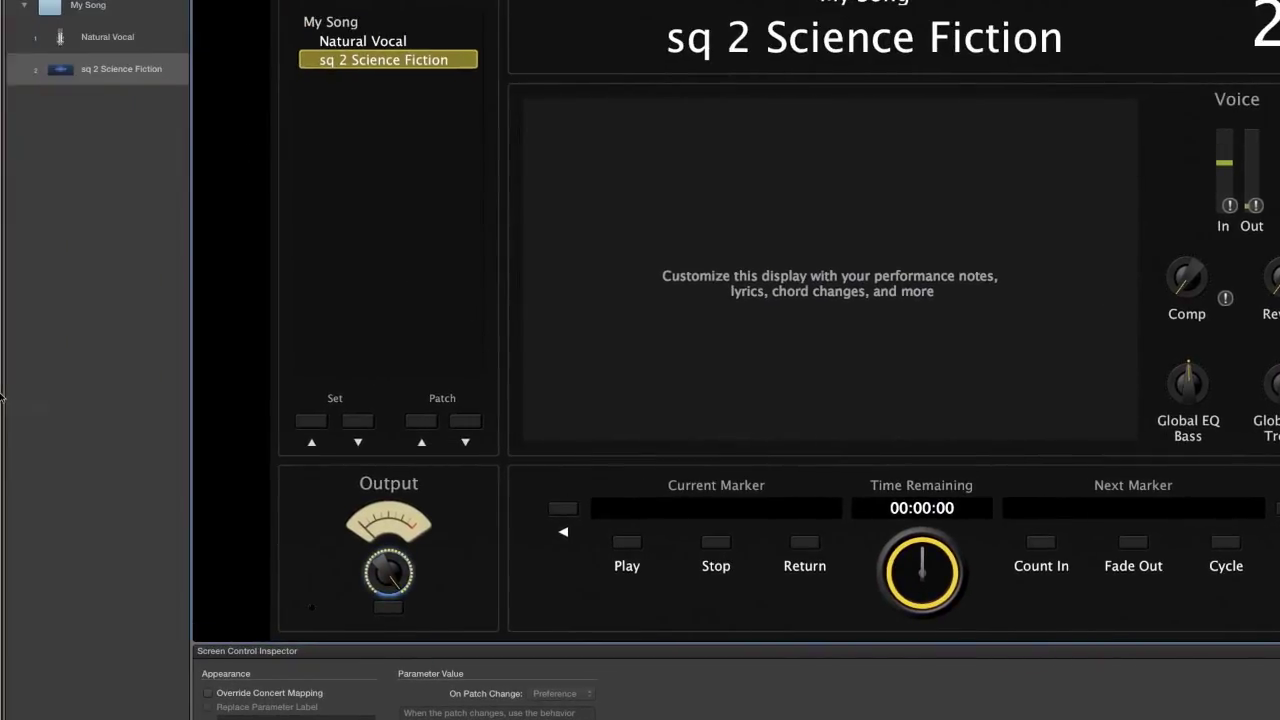
# In QLab, give the MIDI program change cue the number 1
pyautogui.moveTo(8, 497)
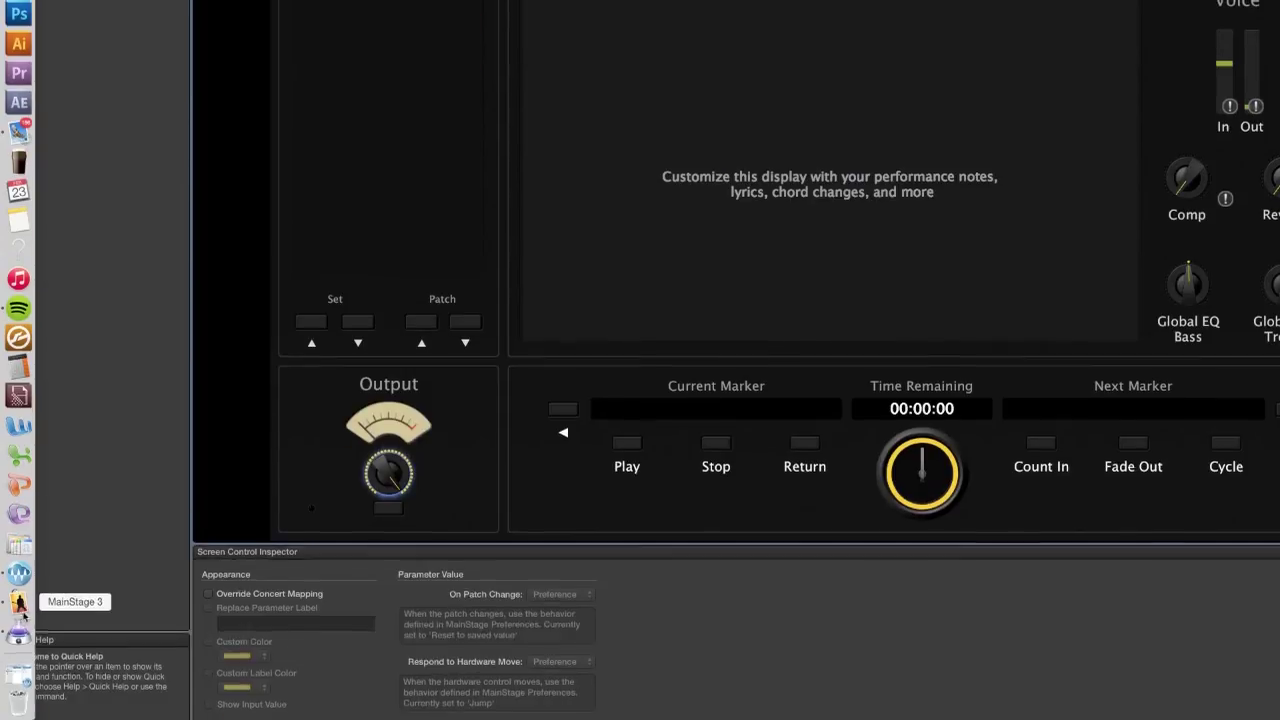
pyautogui.click(18, 700)
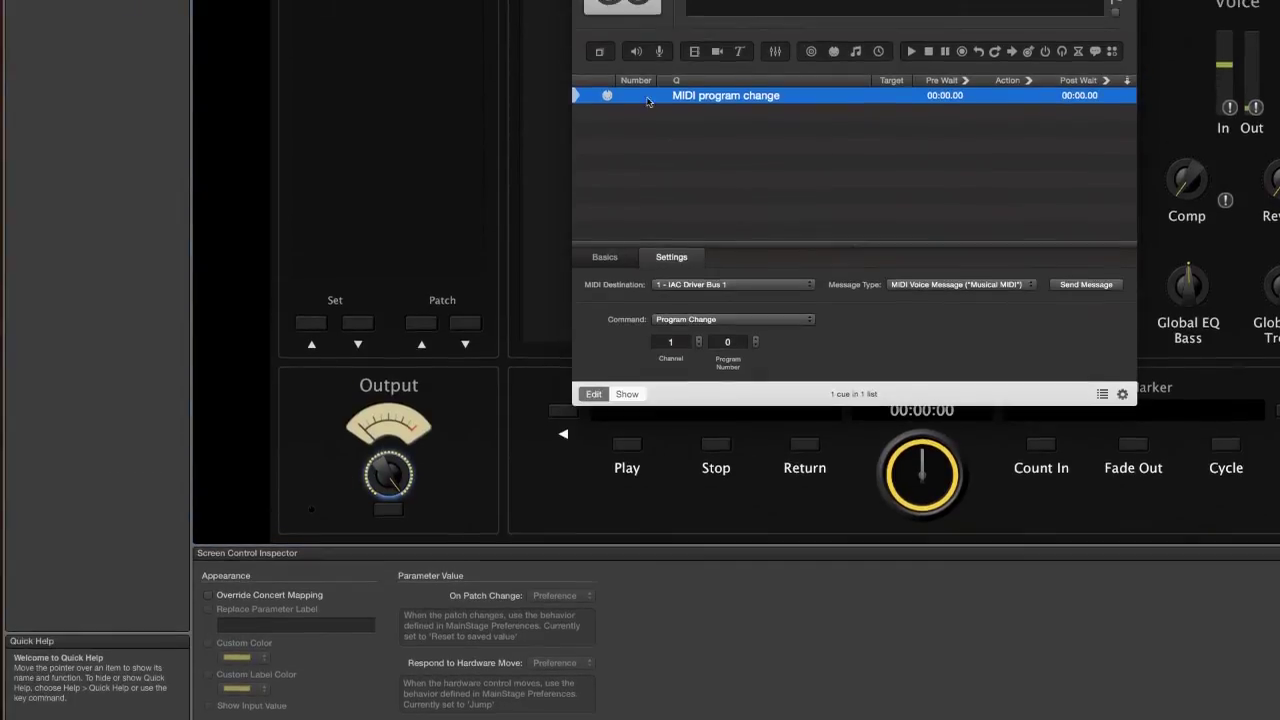
pyautogui.doubleClick(632, 71)
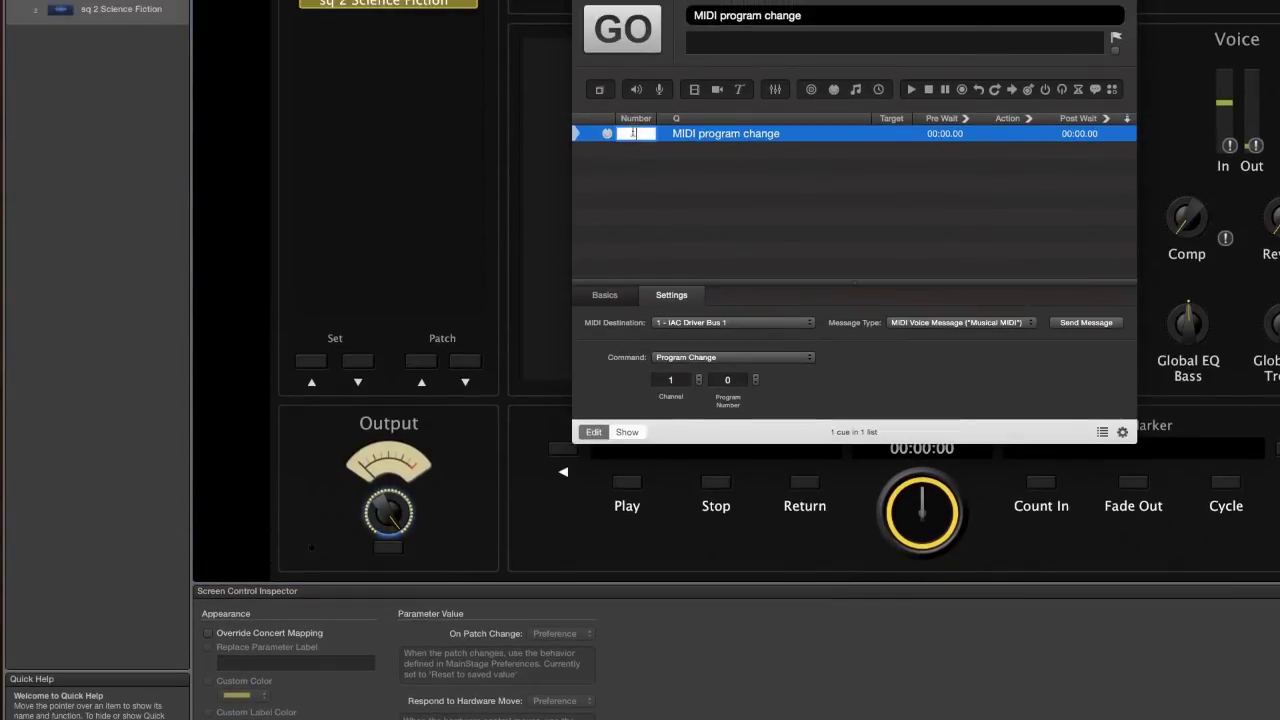
pyautogui.write('1')
pyautogui.press('Return')
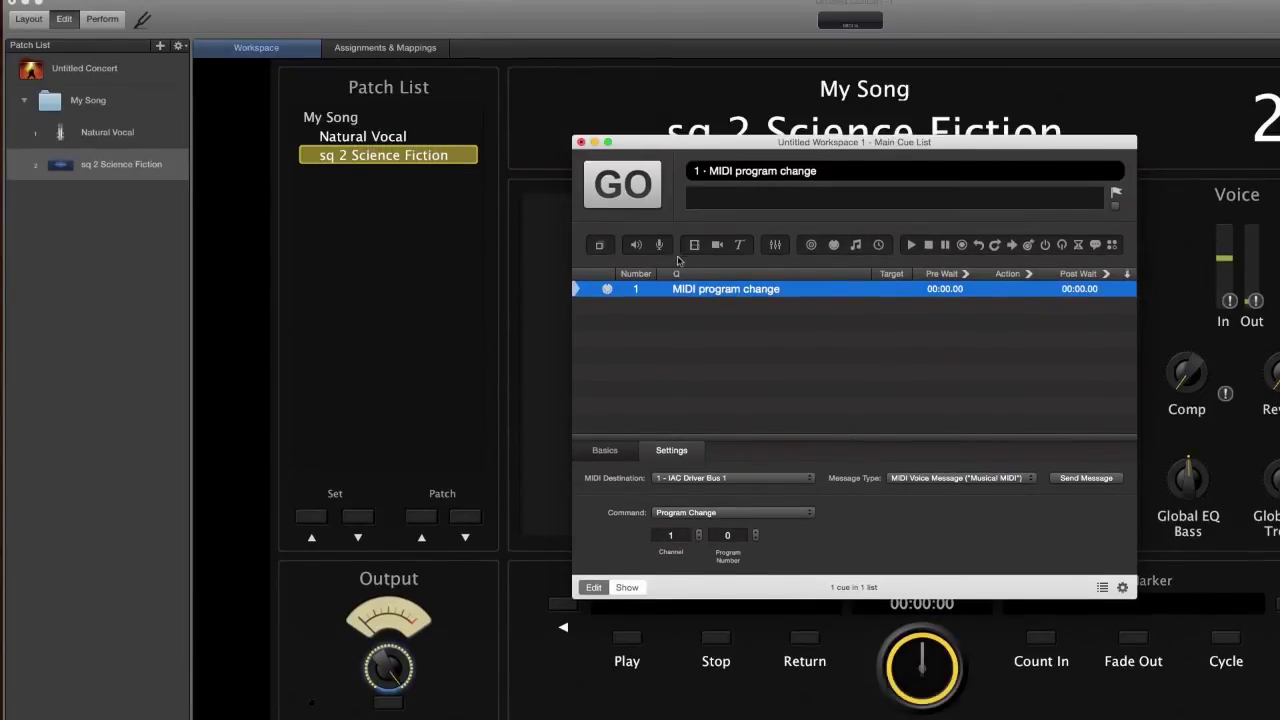
# Copy and paste the cue to create a duplicate, and number it 2
pyautogui.press('super+c')
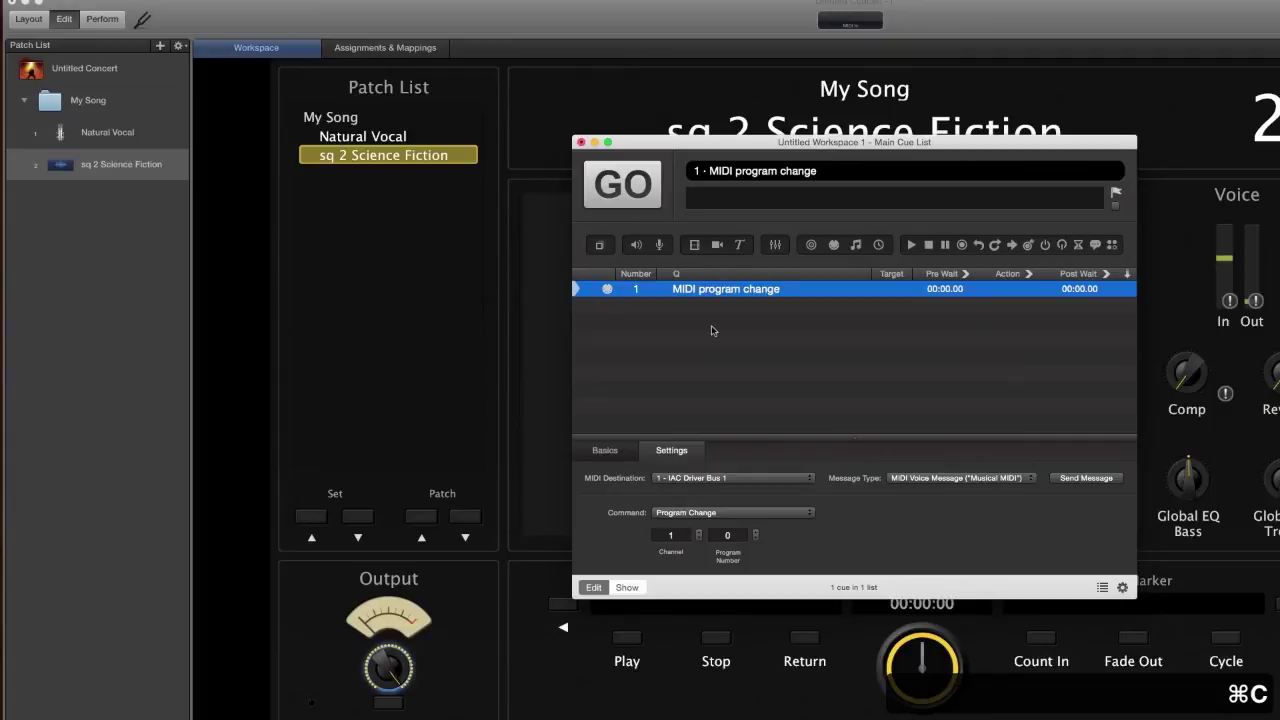
pyautogui.press('super+v')
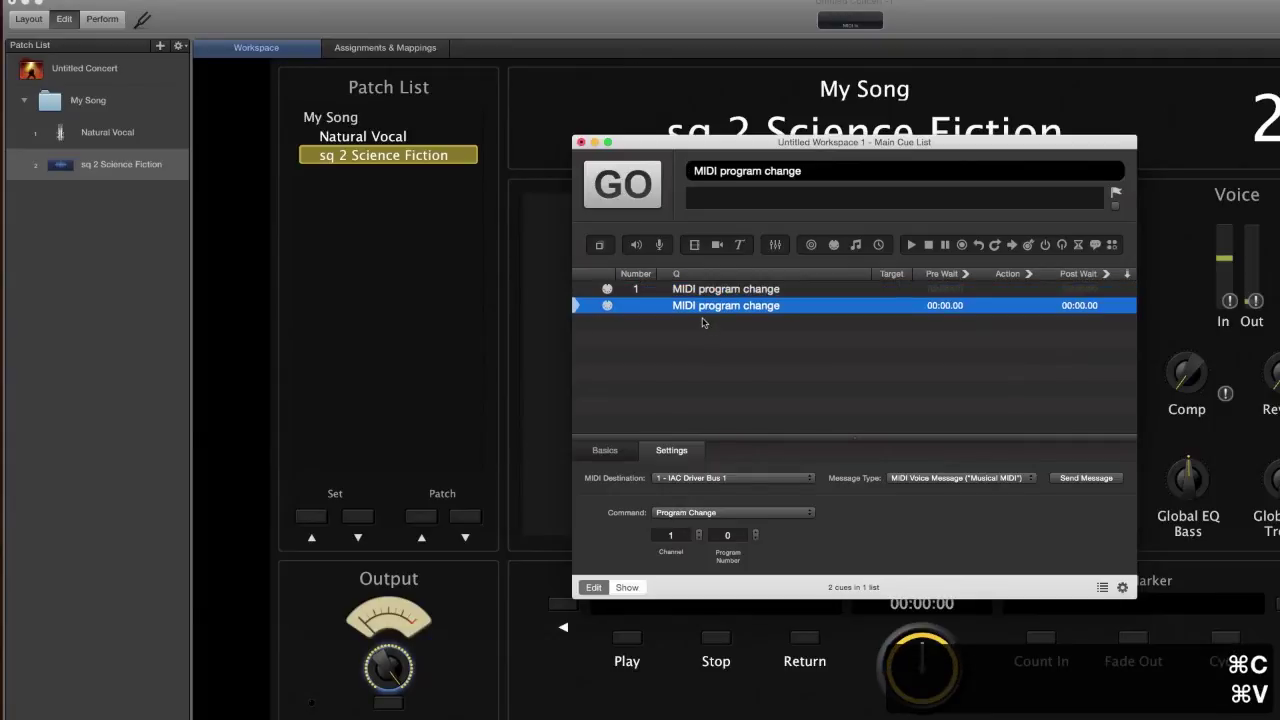
pyautogui.doubleClick(631, 306)
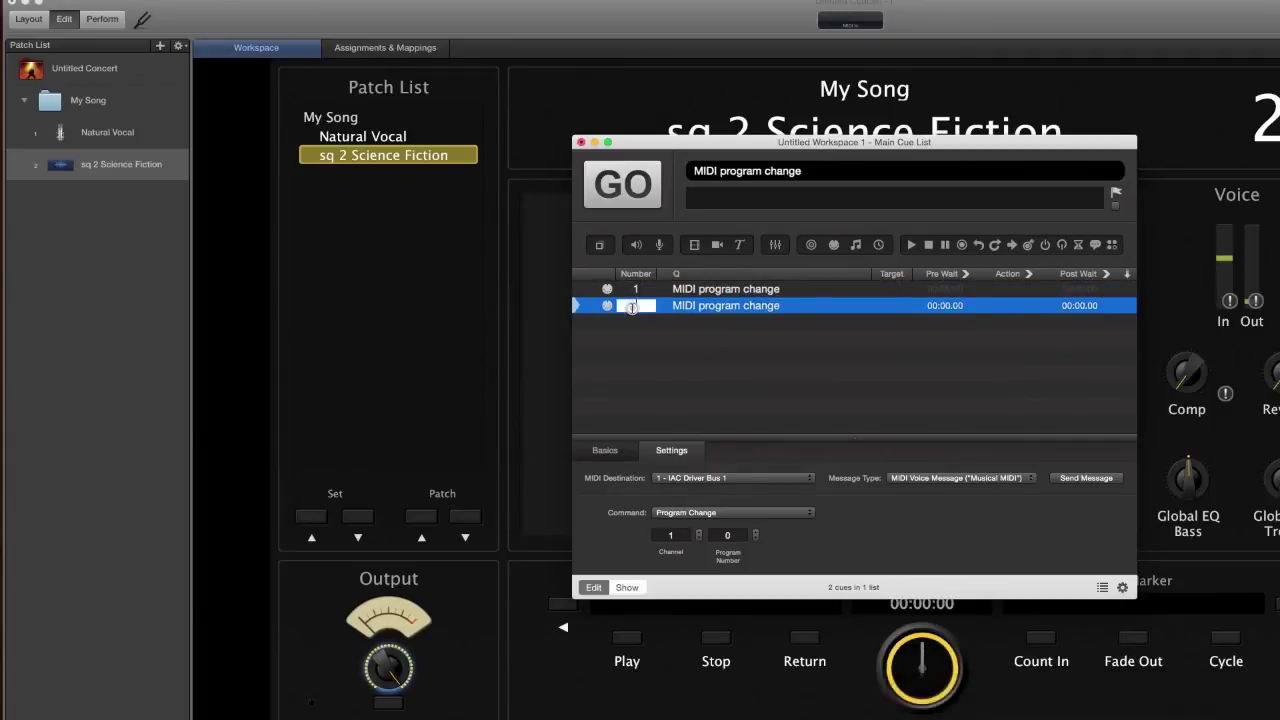
pyautogui.write('2')
pyautogui.press('Return')
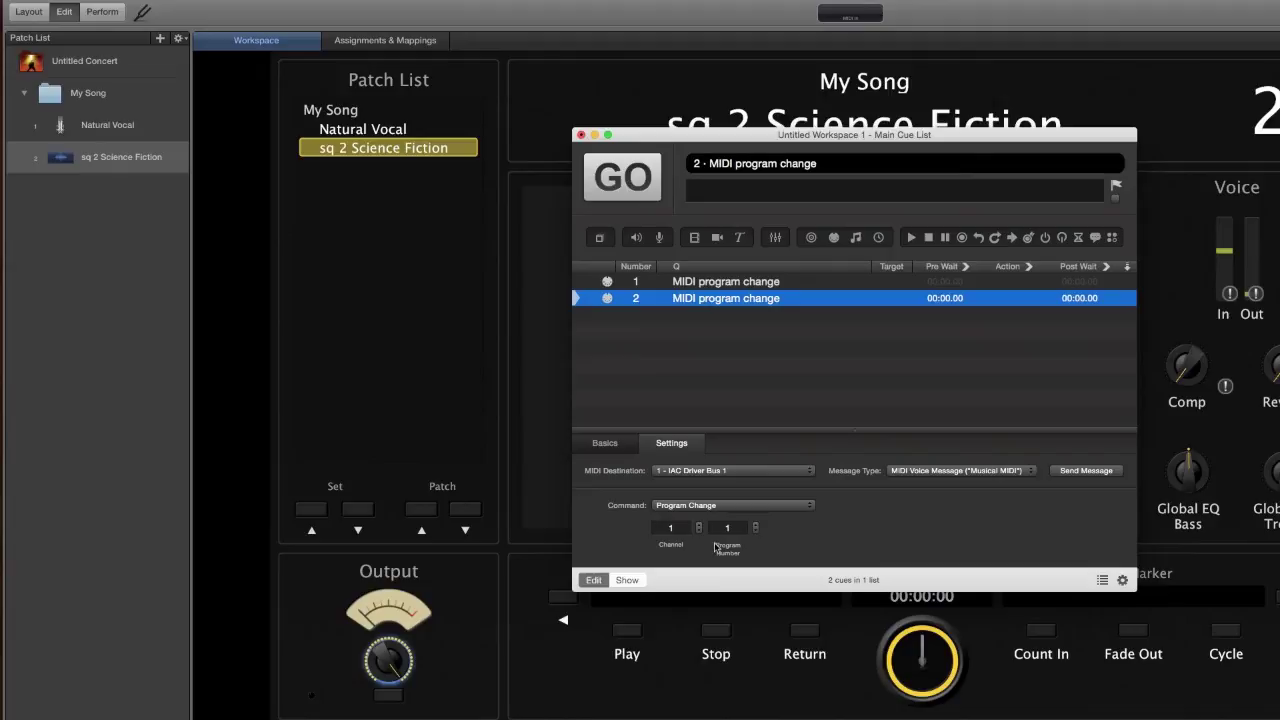
# Fire cue 1 to switch MainStage to Natural Vocal, then raise the Main channel to +2.8
pyautogui.click(700, 284)
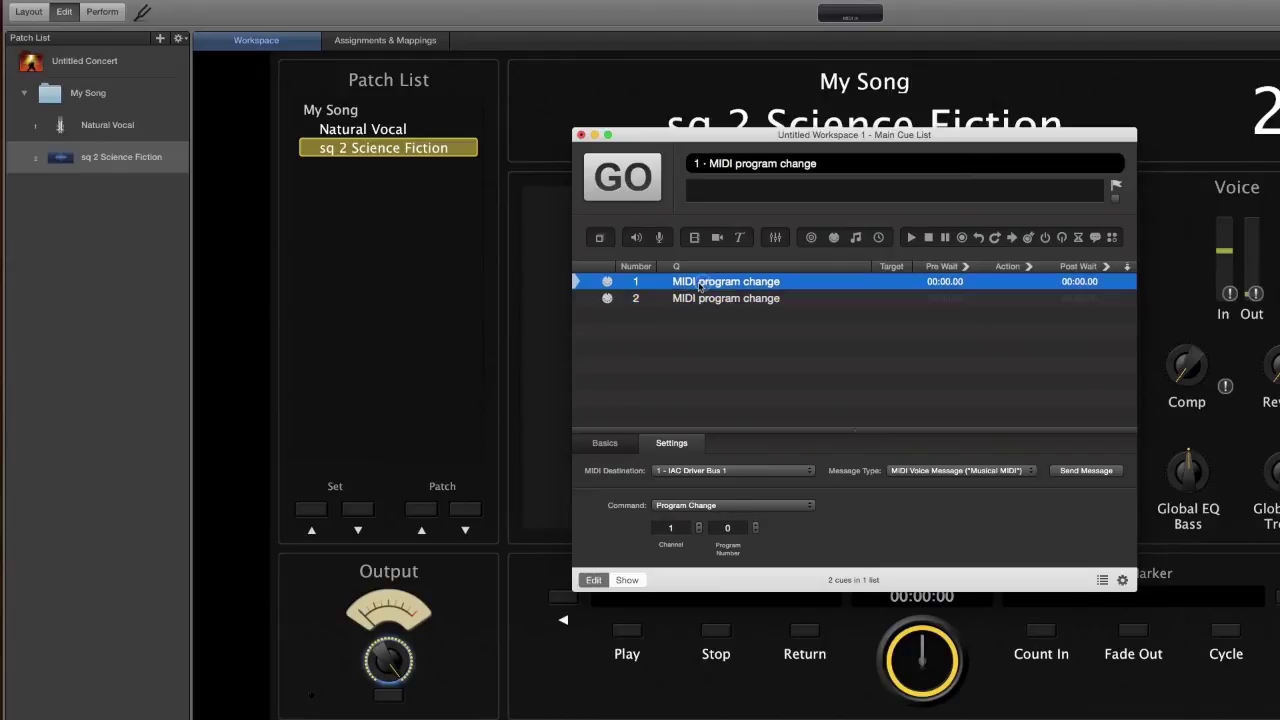
pyautogui.press('space')
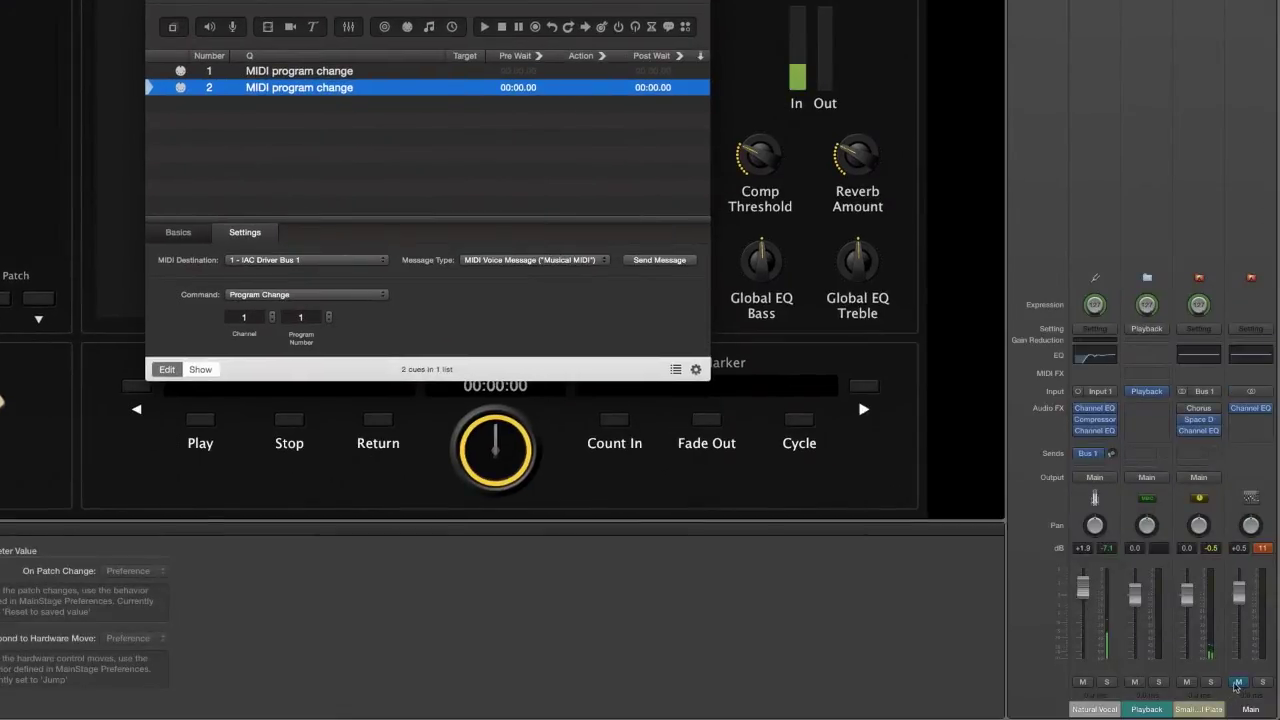
pyautogui.click(1266, 699)
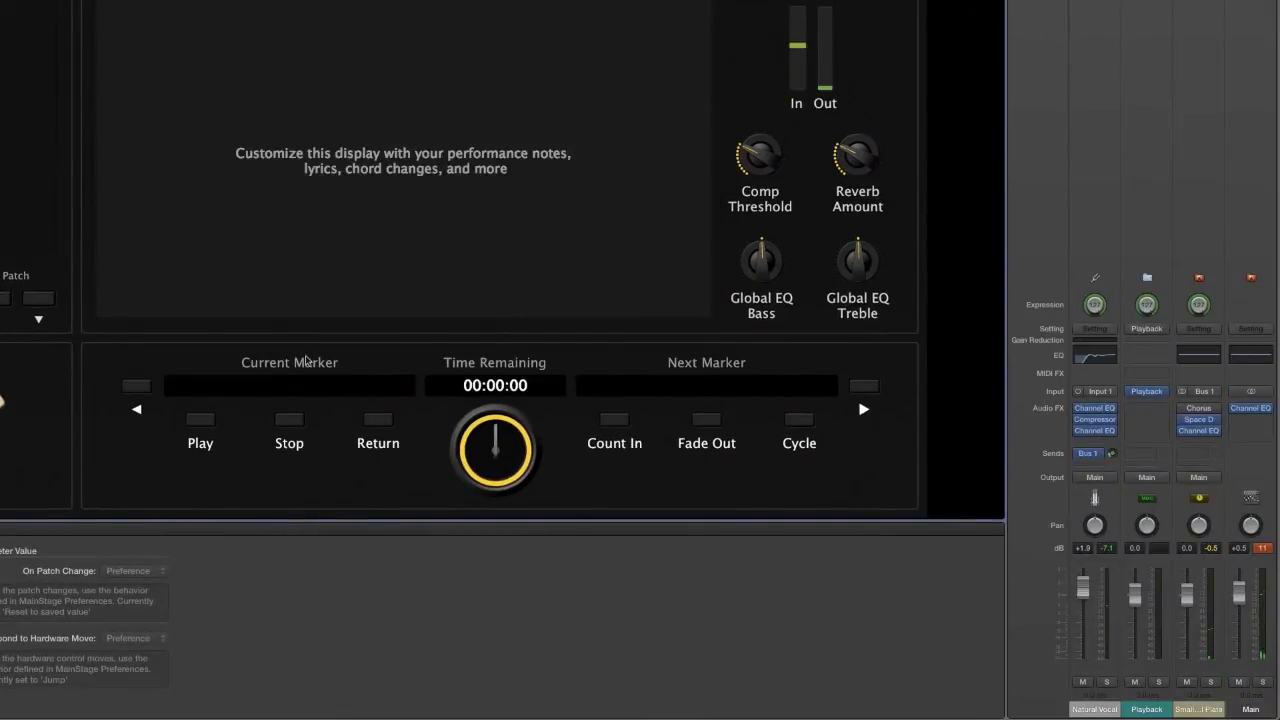
pyautogui.moveTo(1243, 594); pyautogui.dragTo(1240, 583)
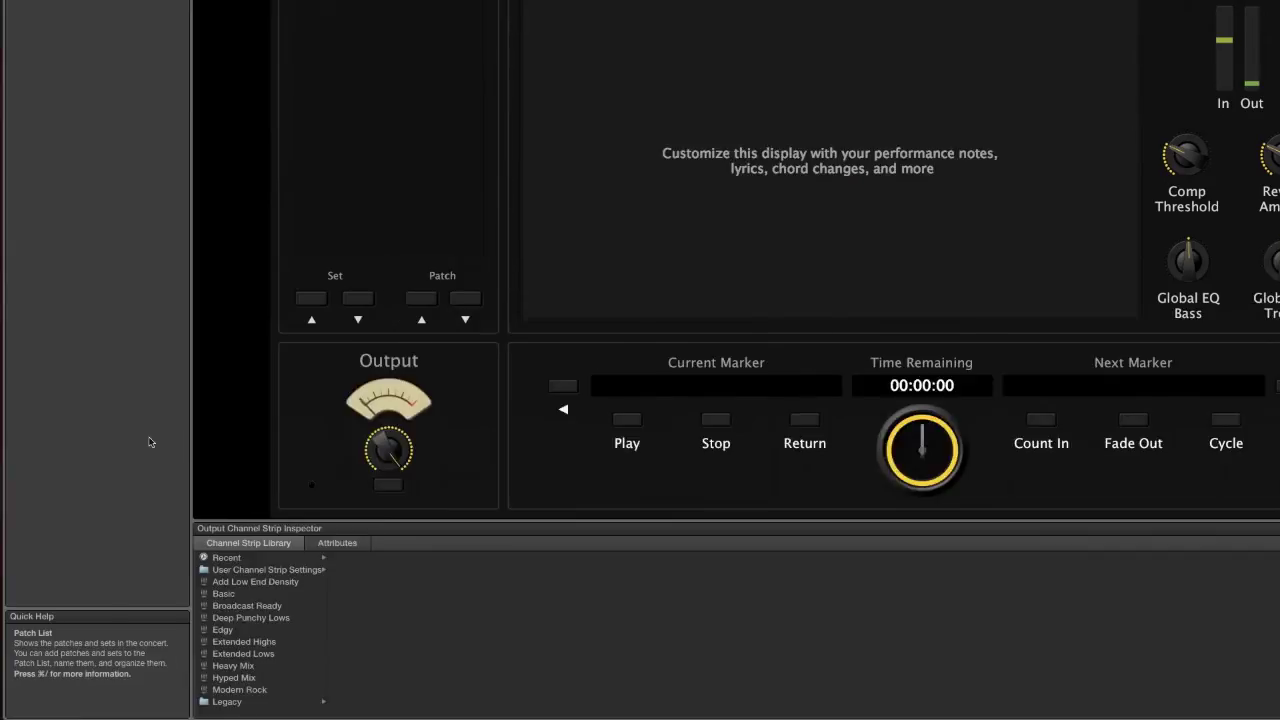
# Fire cue 2 to return to sq 2 Science Fiction, and lower the channel level to -1.9
pyautogui.moveTo(6, 223)
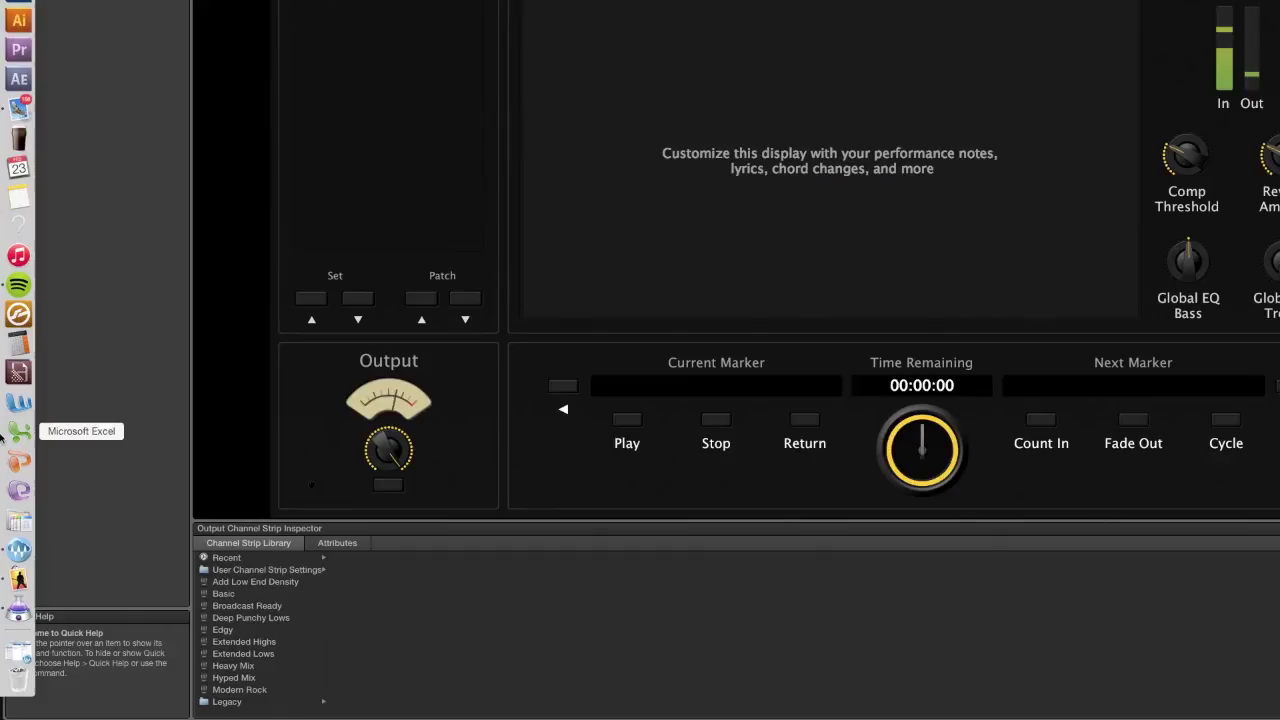
pyautogui.click(18, 608)
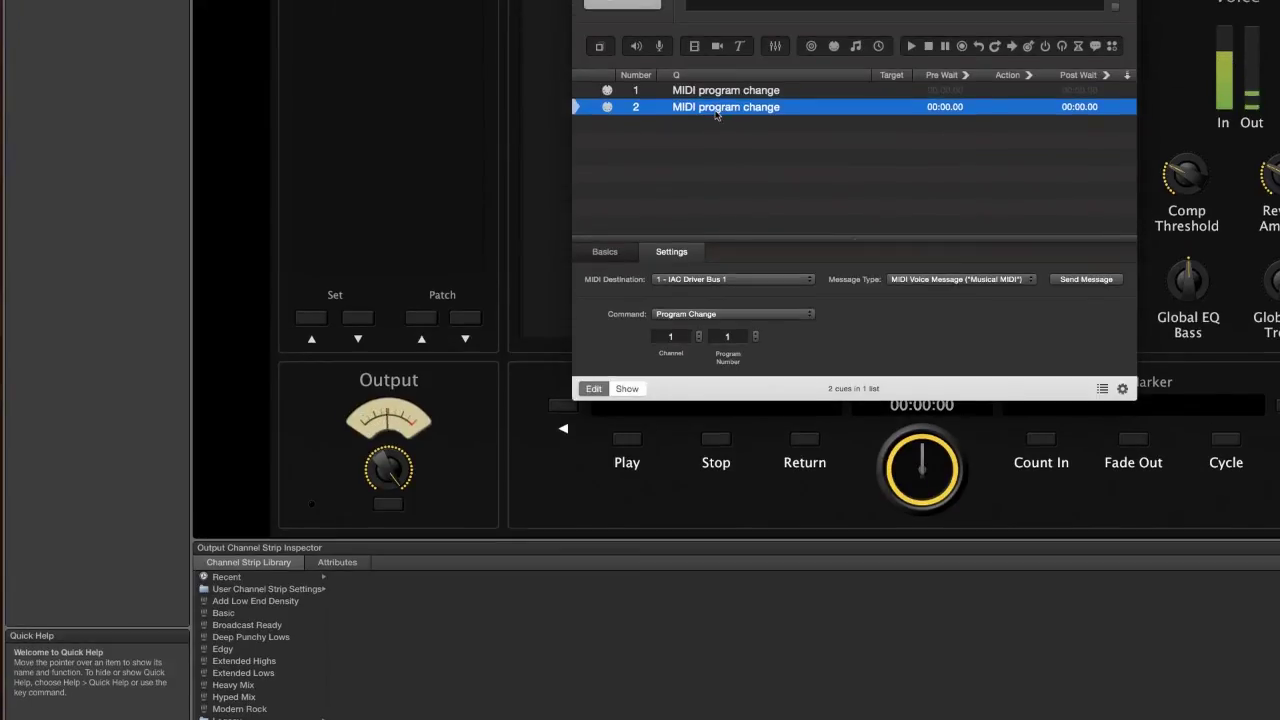
pyautogui.press('space')
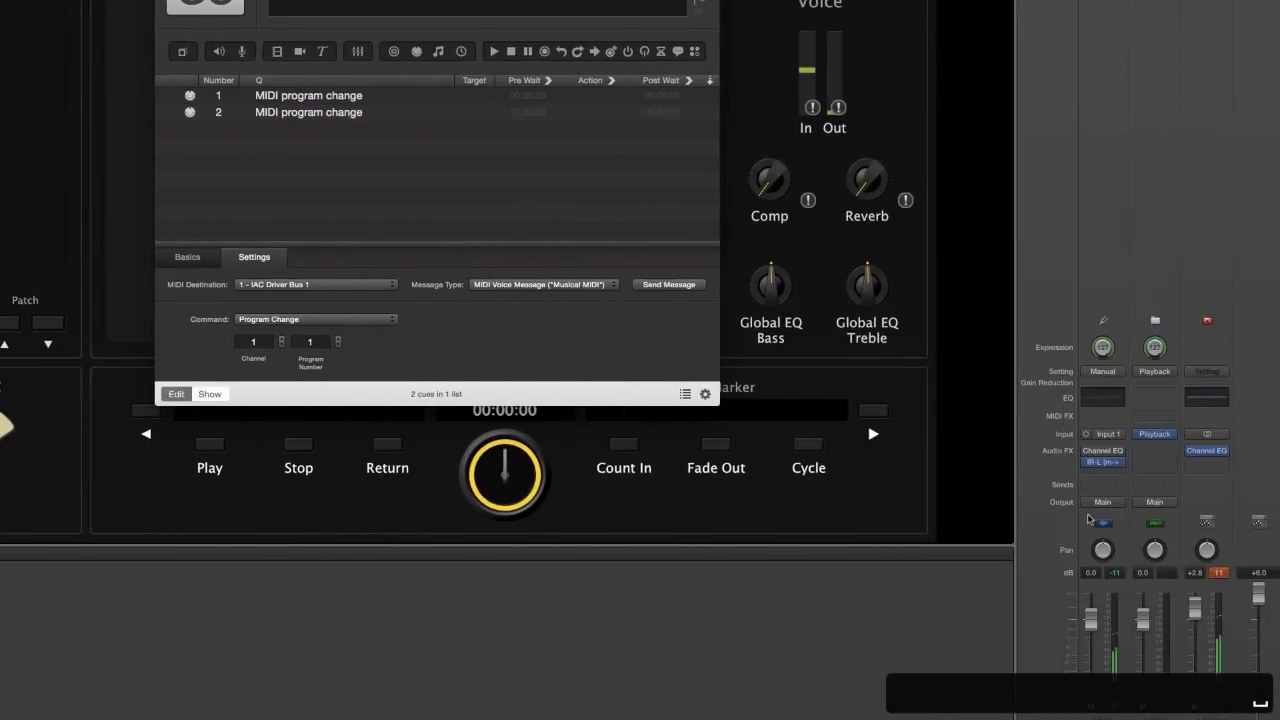
pyautogui.moveTo(1194, 606); pyautogui.dragTo(1196, 640)
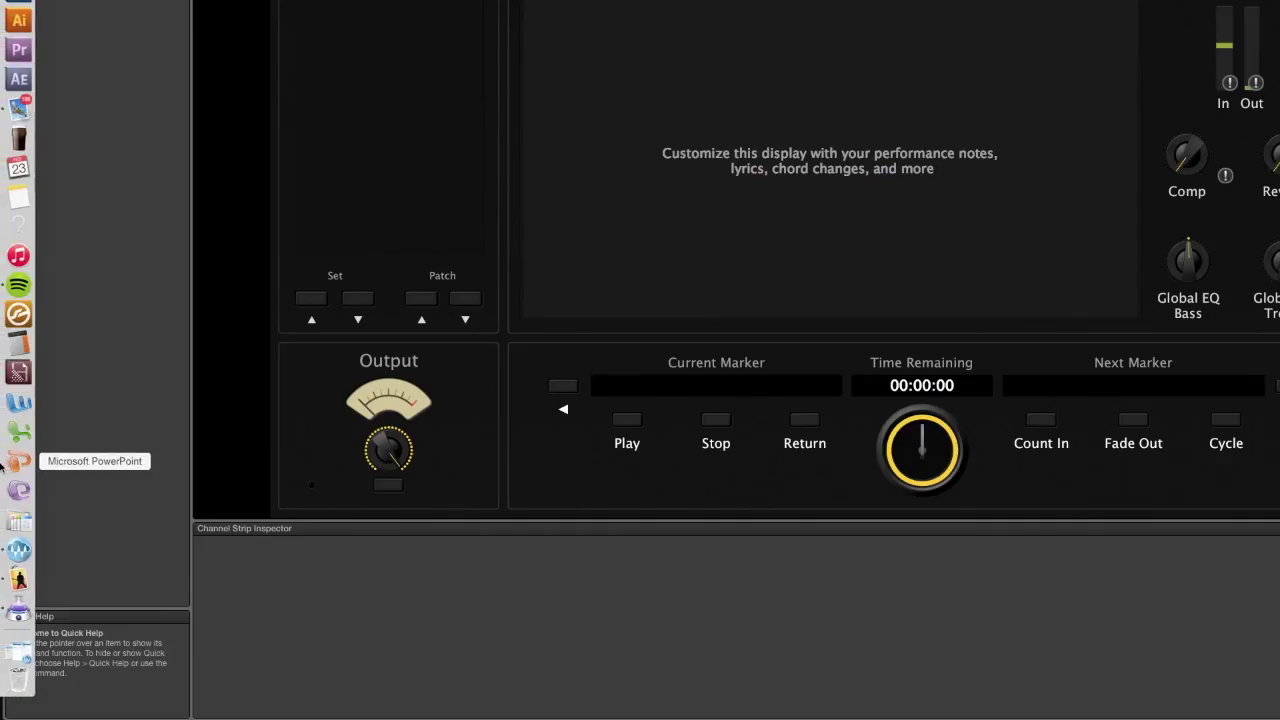
# Bring QLab forward, then switch back to the MainStage concert window
pyautogui.click(18, 608)
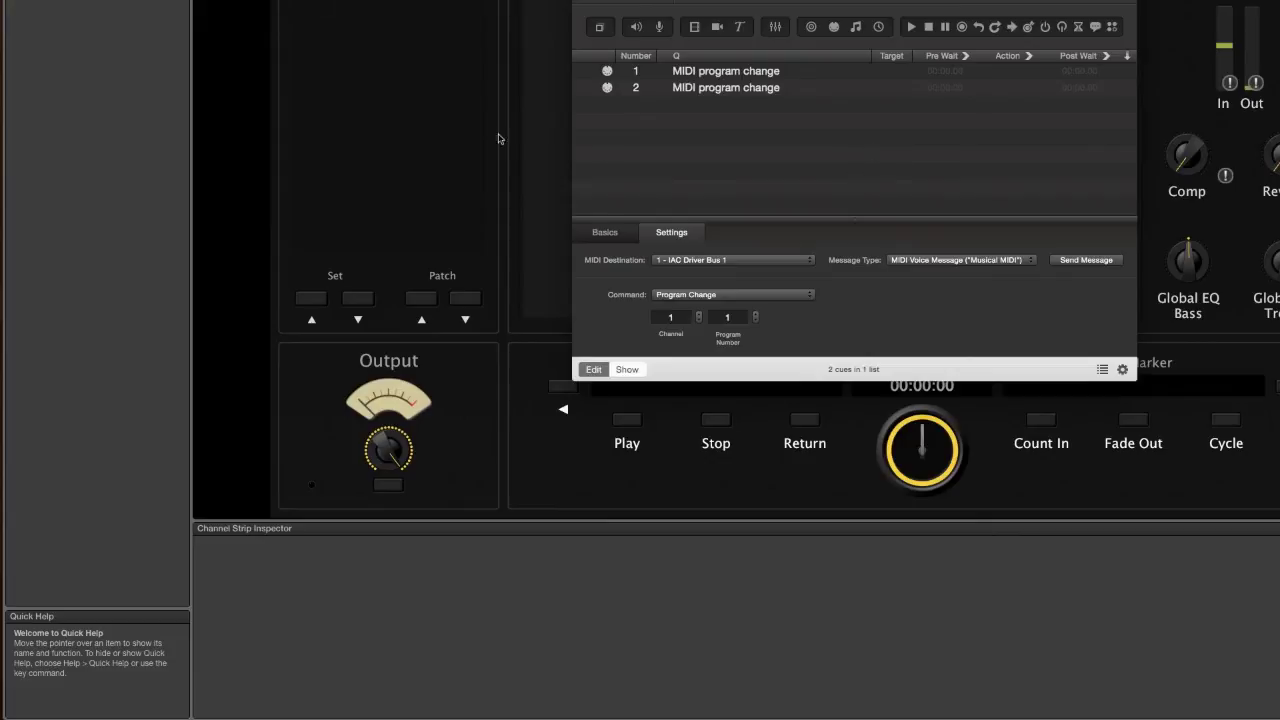
pyautogui.click(423, 109)
pyautogui.click(60, 7)
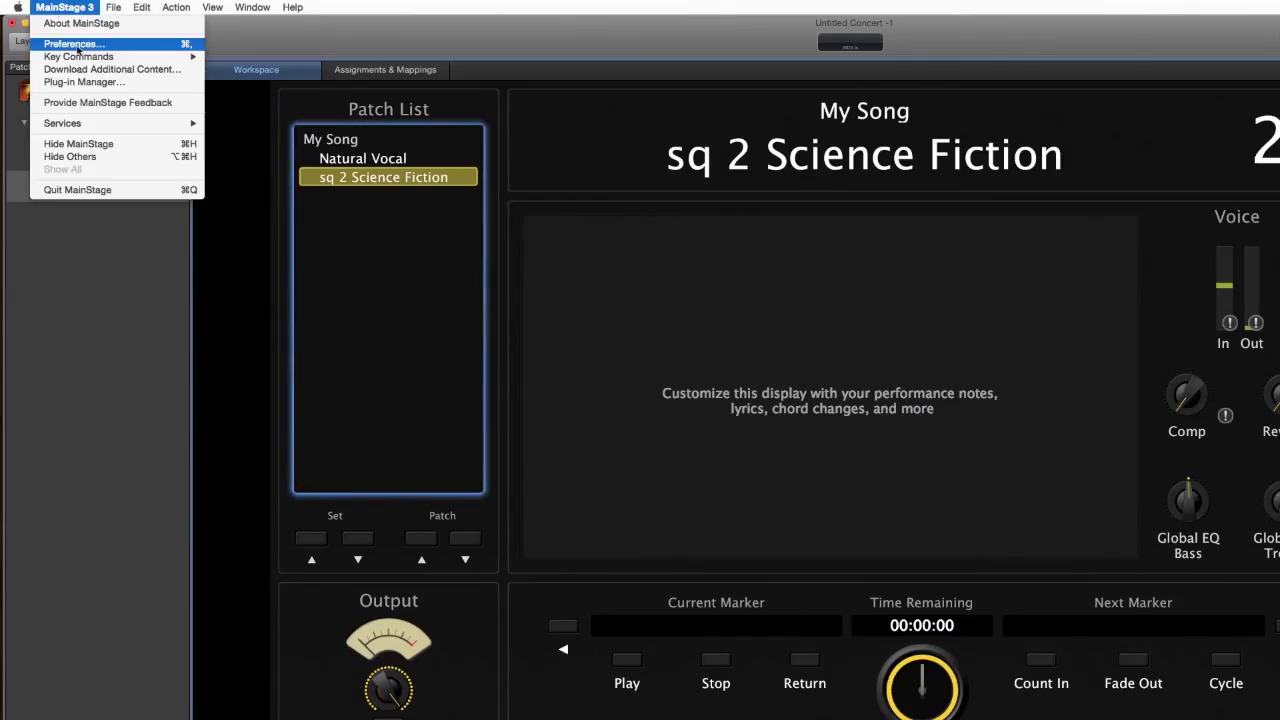
pyautogui.click(70, 44)
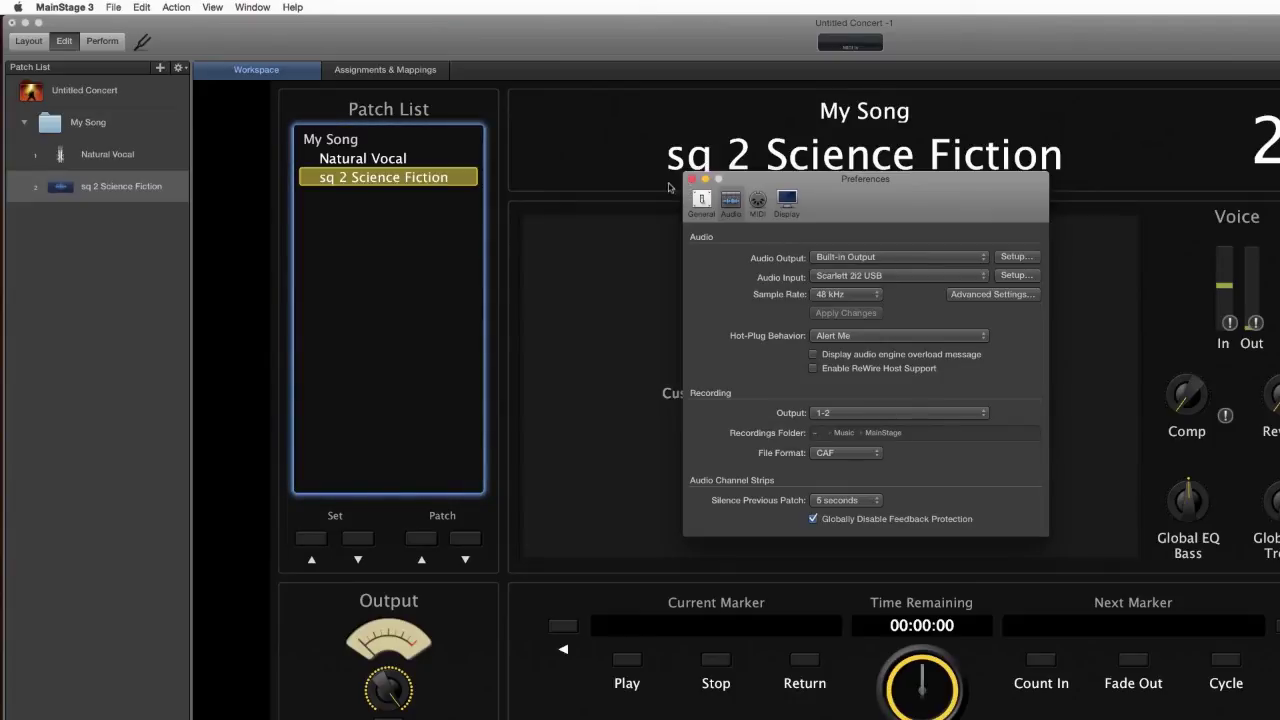
pyautogui.click(845, 257)
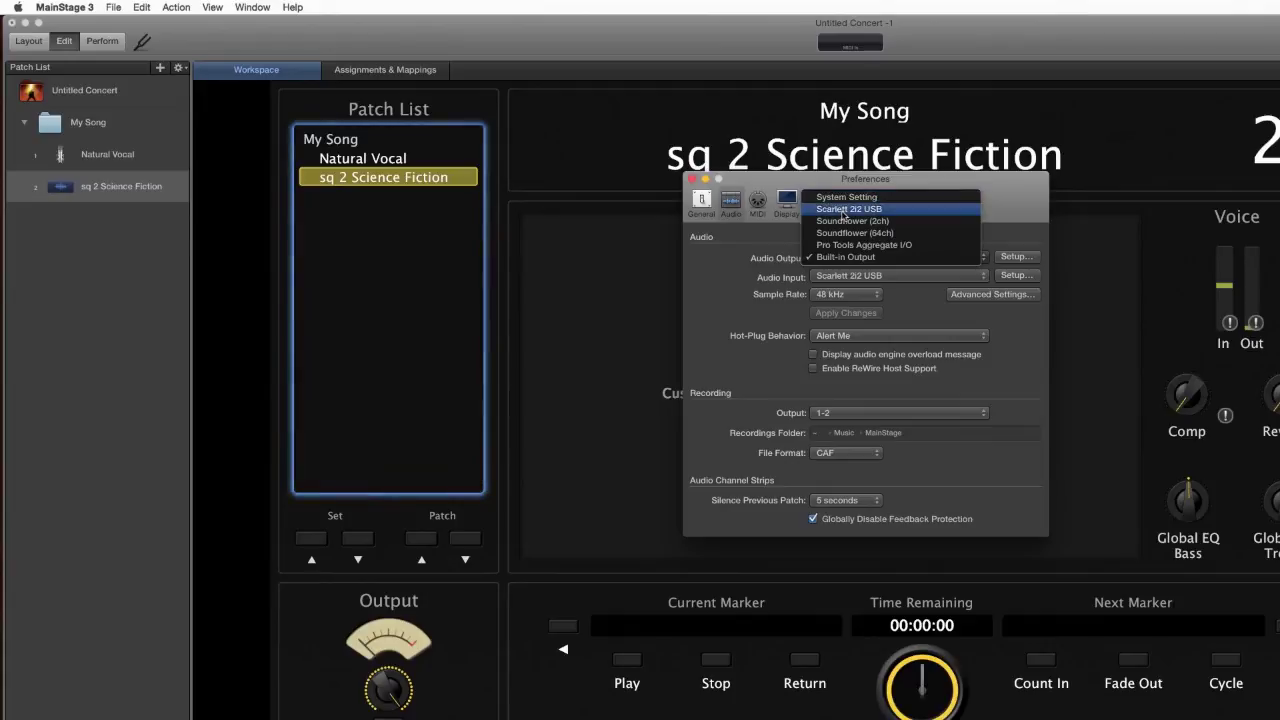
pyautogui.click(745, 310)
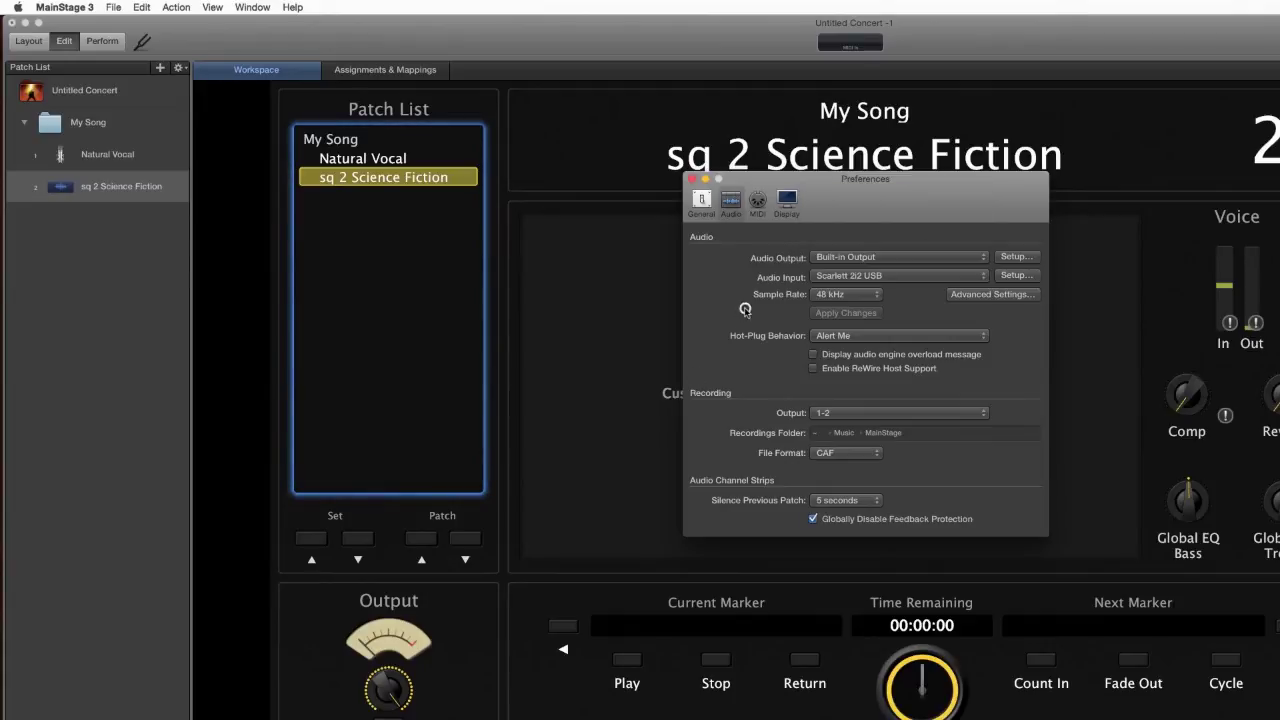
pyautogui.click(692, 180)
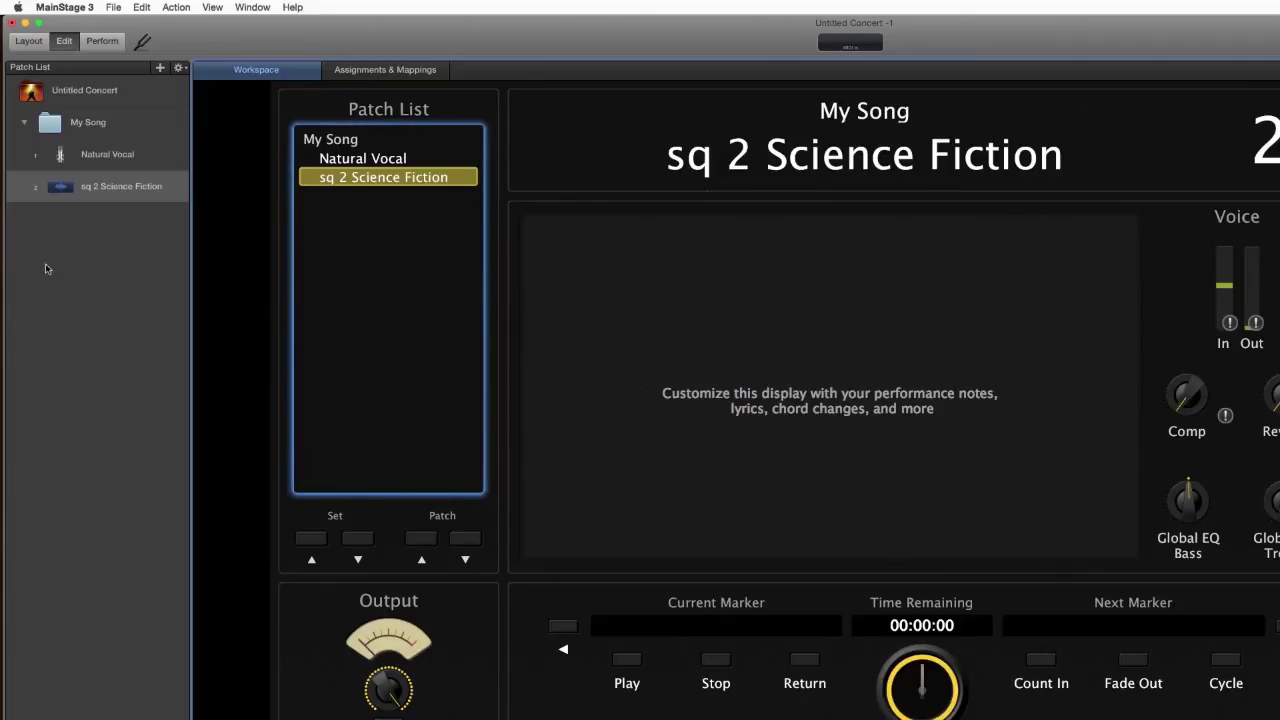
# Show QLab's Main Cue List, holding both IAC Driver Bus 1 program-change cues, above MainStage
pyautogui.moveTo(4, 232)
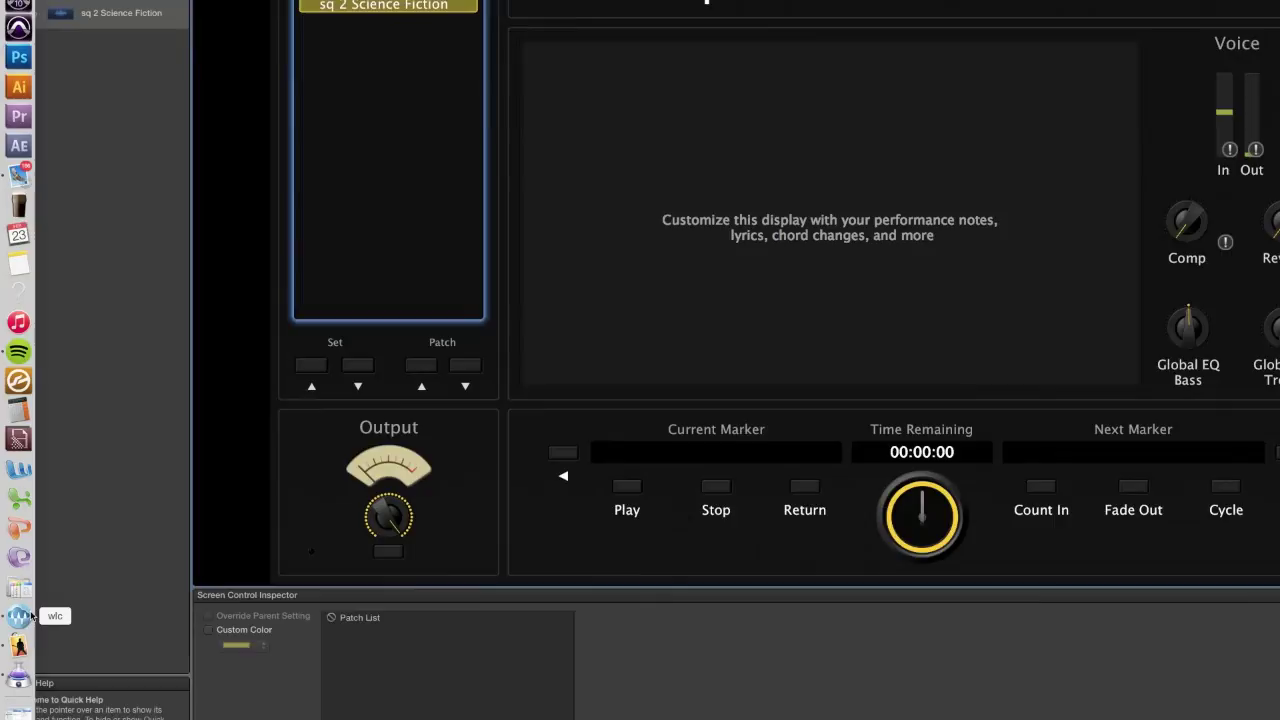
pyautogui.click(20, 675)
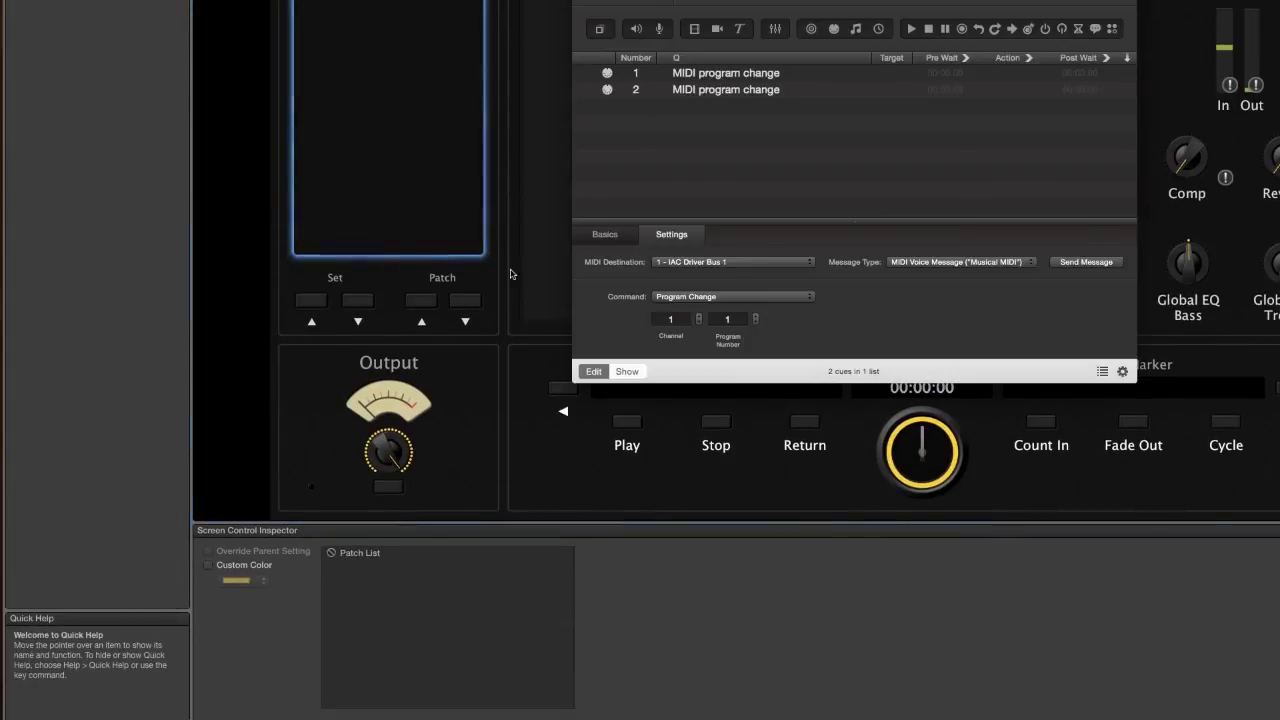